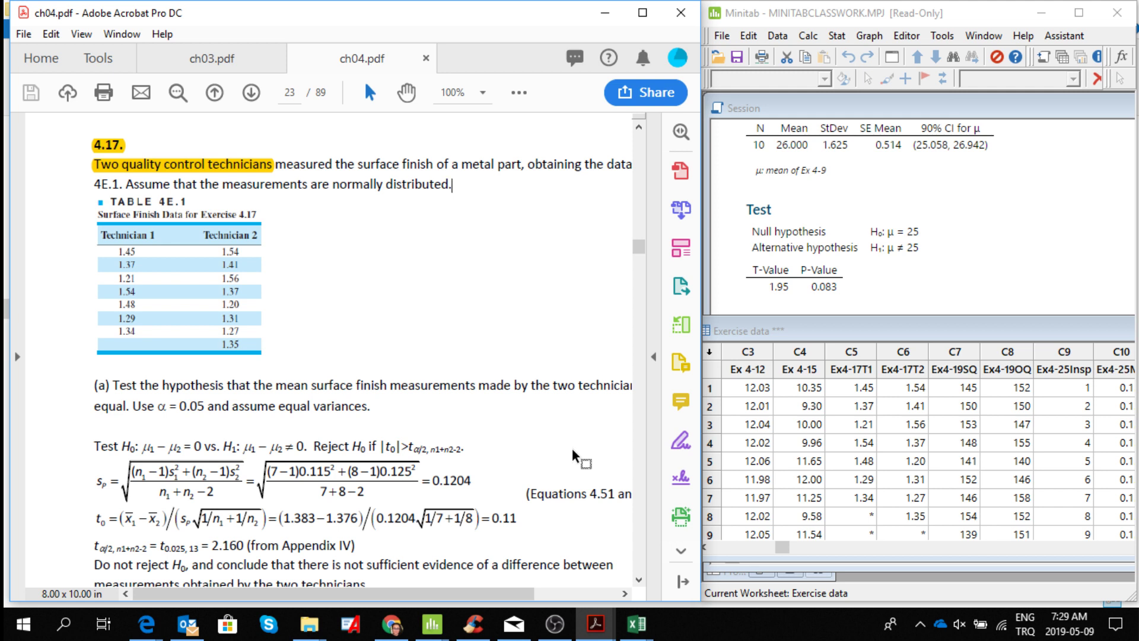
Step: Read exercise 4.17 part (a) and its worked solution through to the 2-Sample t section, dismissing the mail notifications
left_click(625, 593)
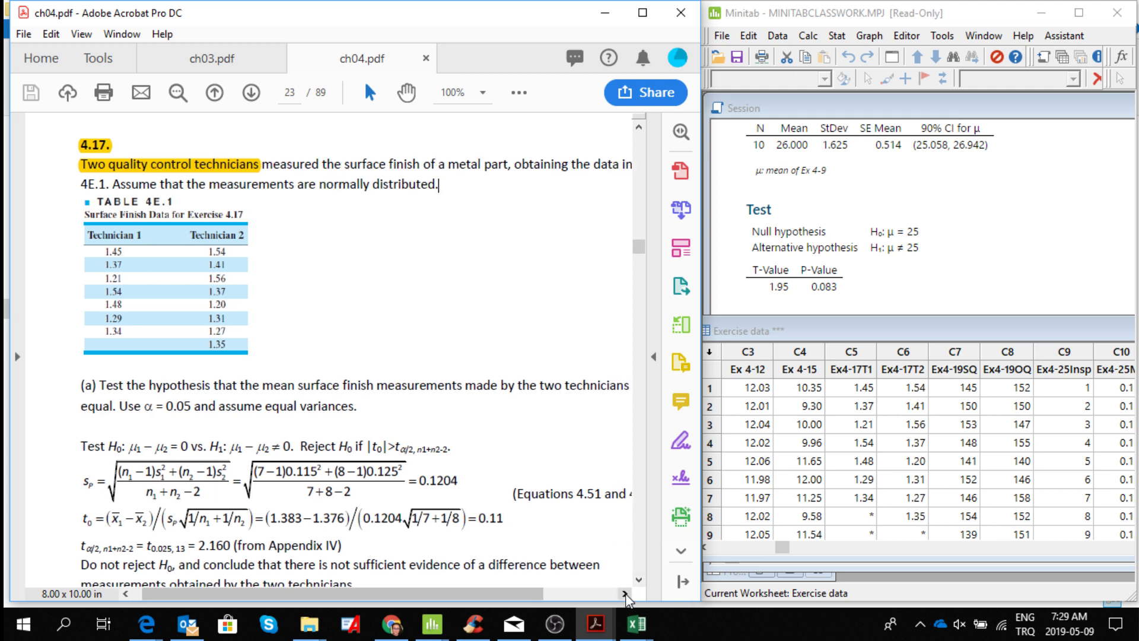
left_click_drag(625, 593, 625, 593)
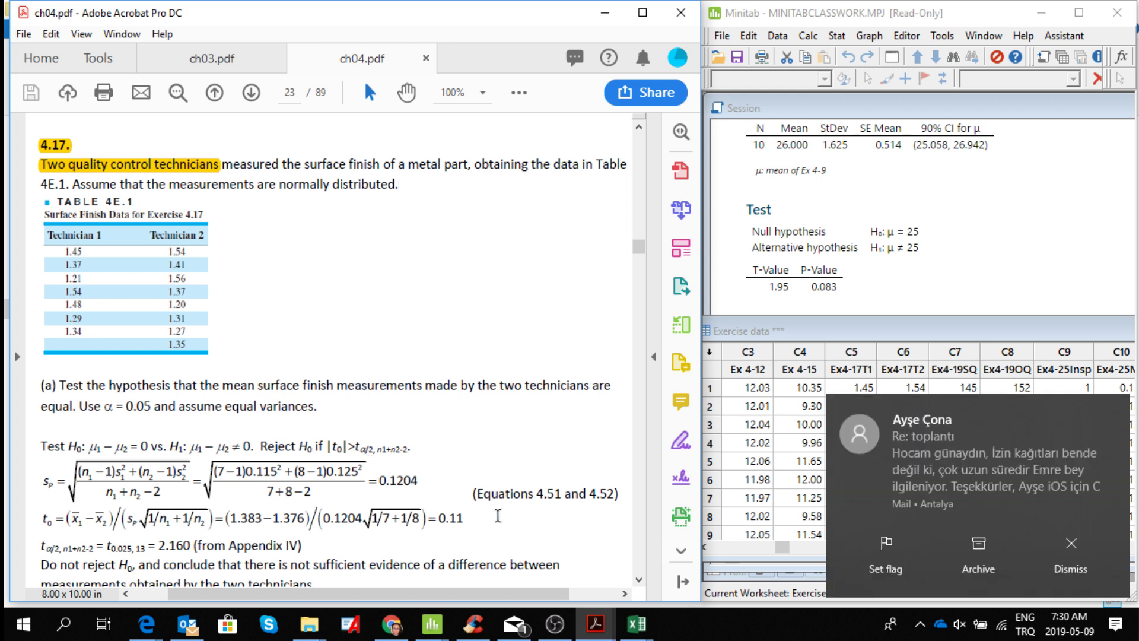
left_click(1052, 553)
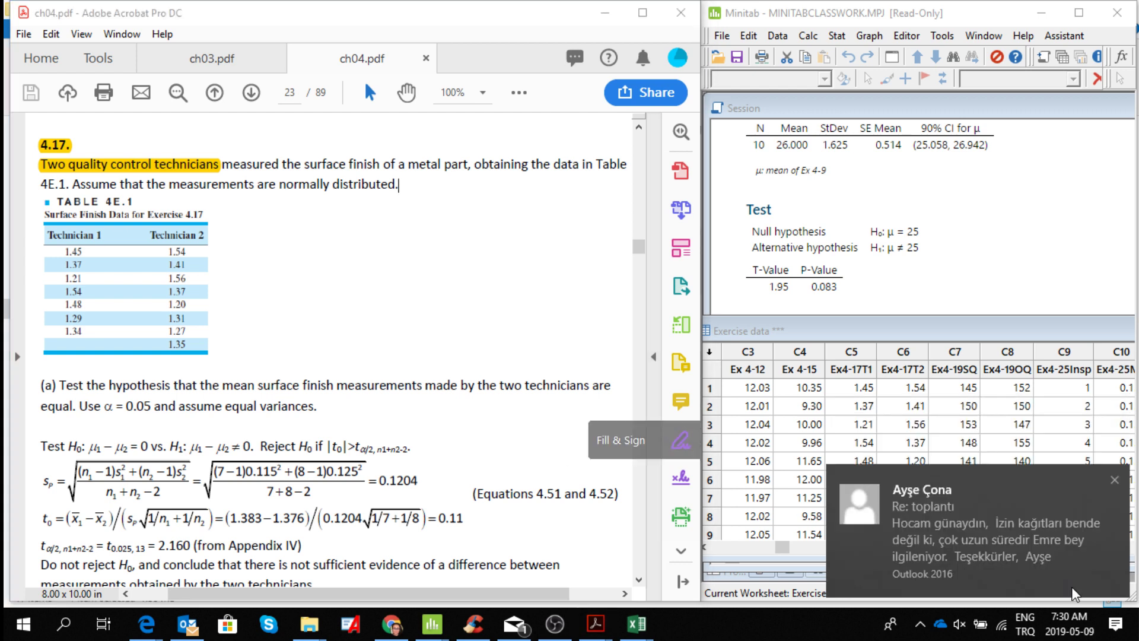
left_click(1116, 481)
left_click(568, 518)
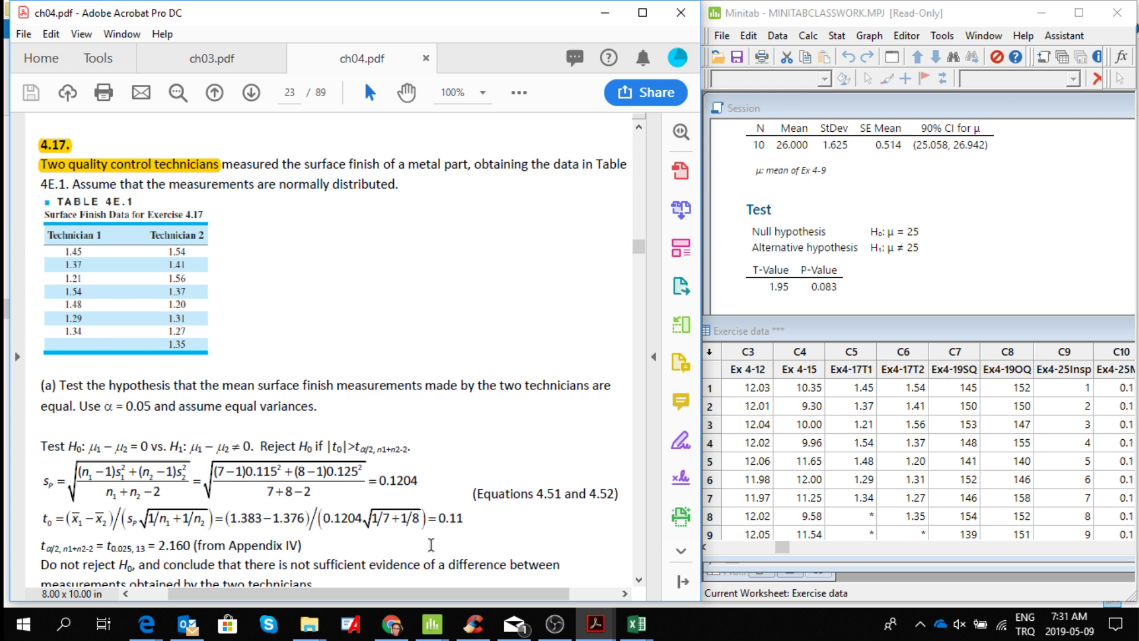
left_click(638, 580)
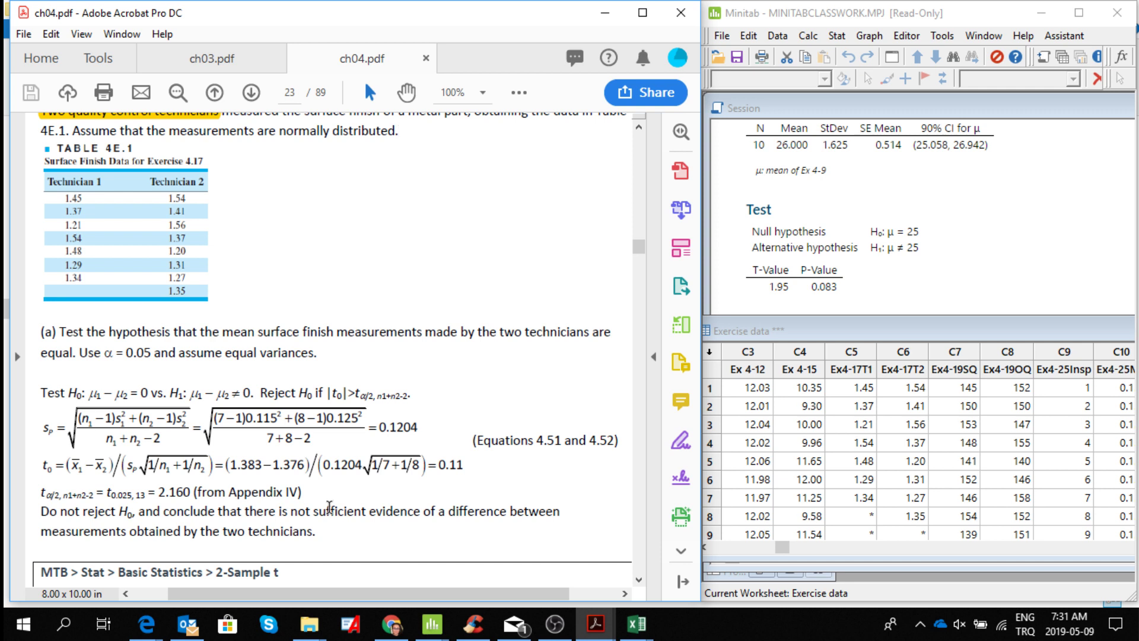
left_click(639, 579)
left_click(638, 580)
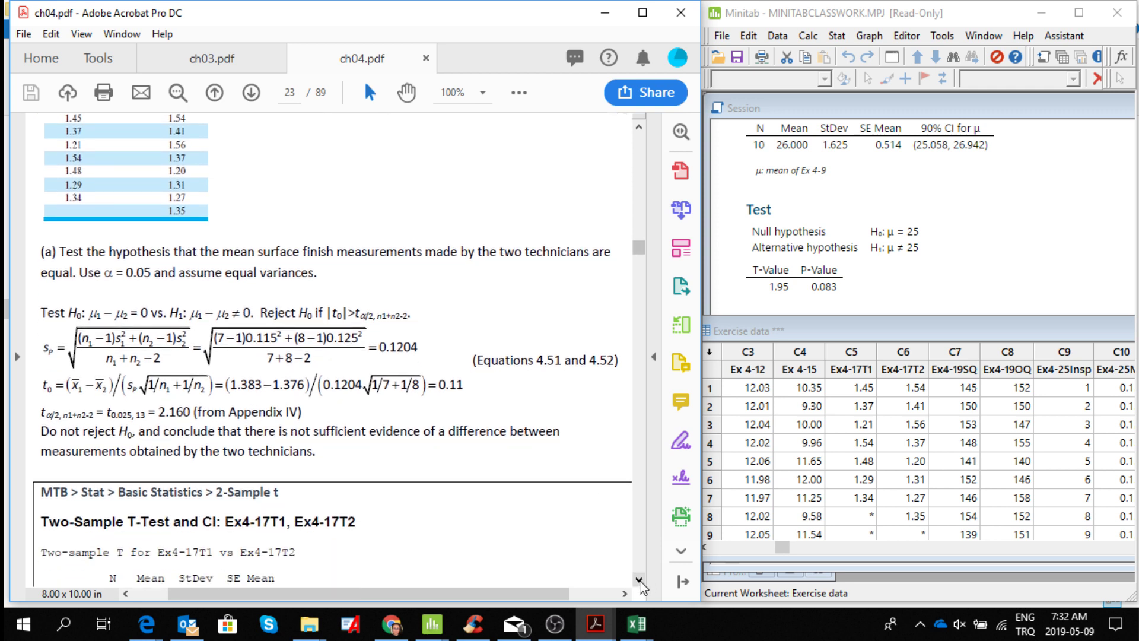
Step: In Minitab, start a 2-Sample t test with each sample in its own column
left_click(836, 36)
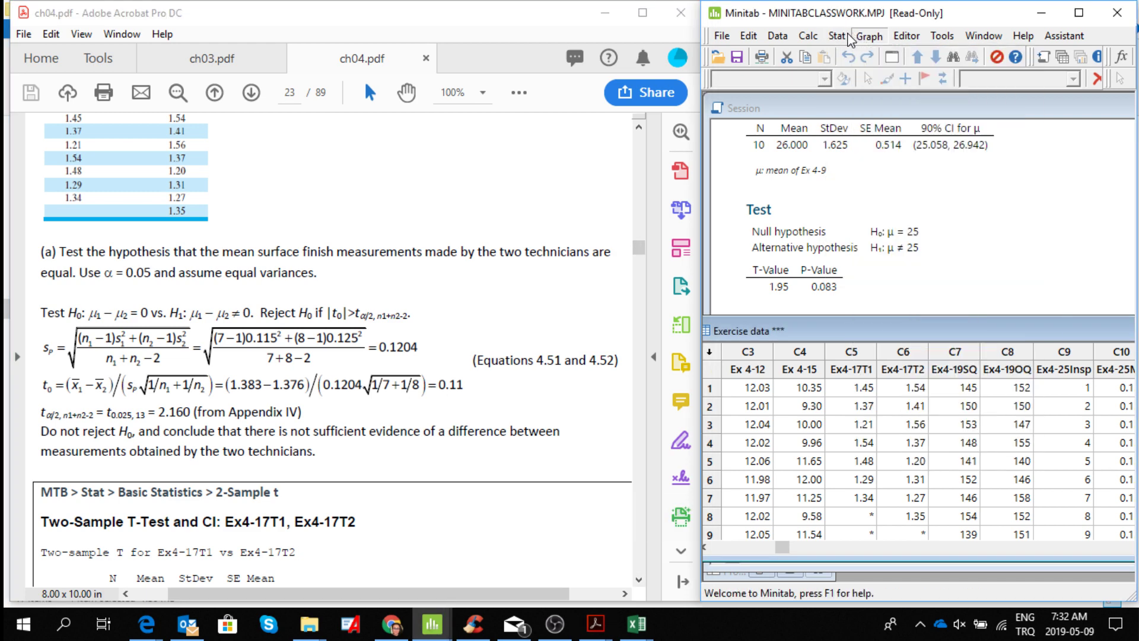
mouse_move(842, 57)
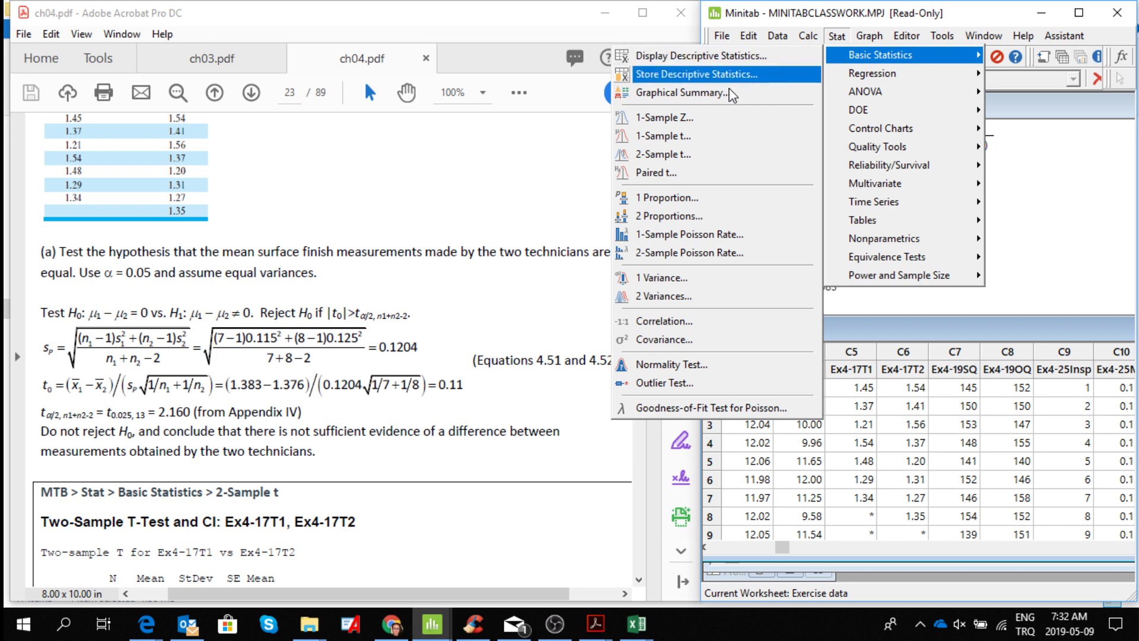
left_click(713, 158)
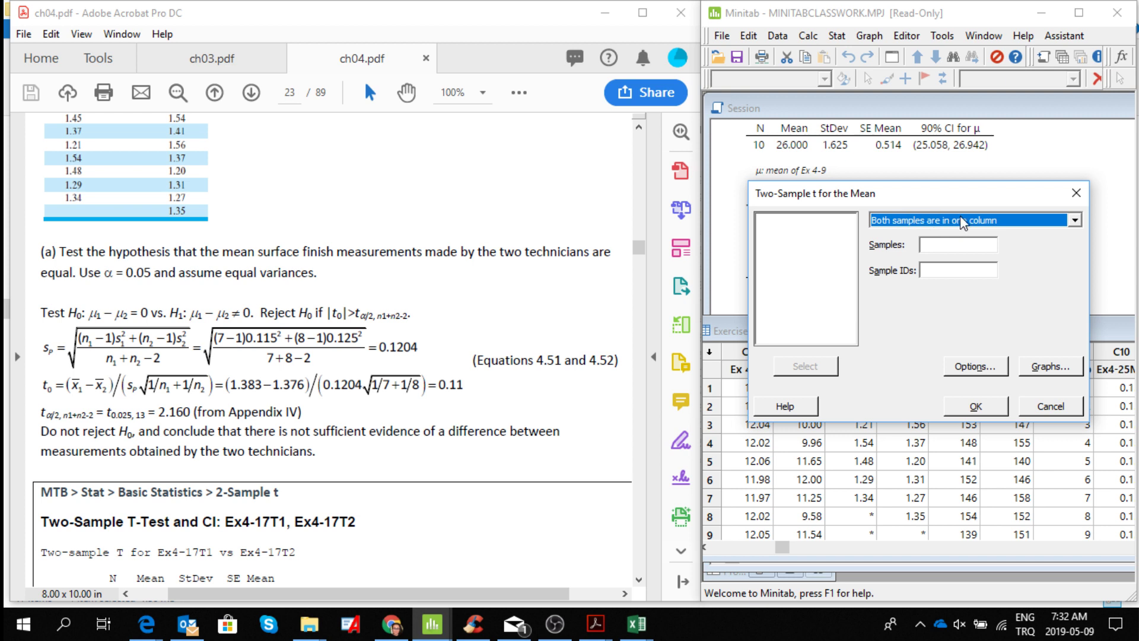
left_click(1077, 221)
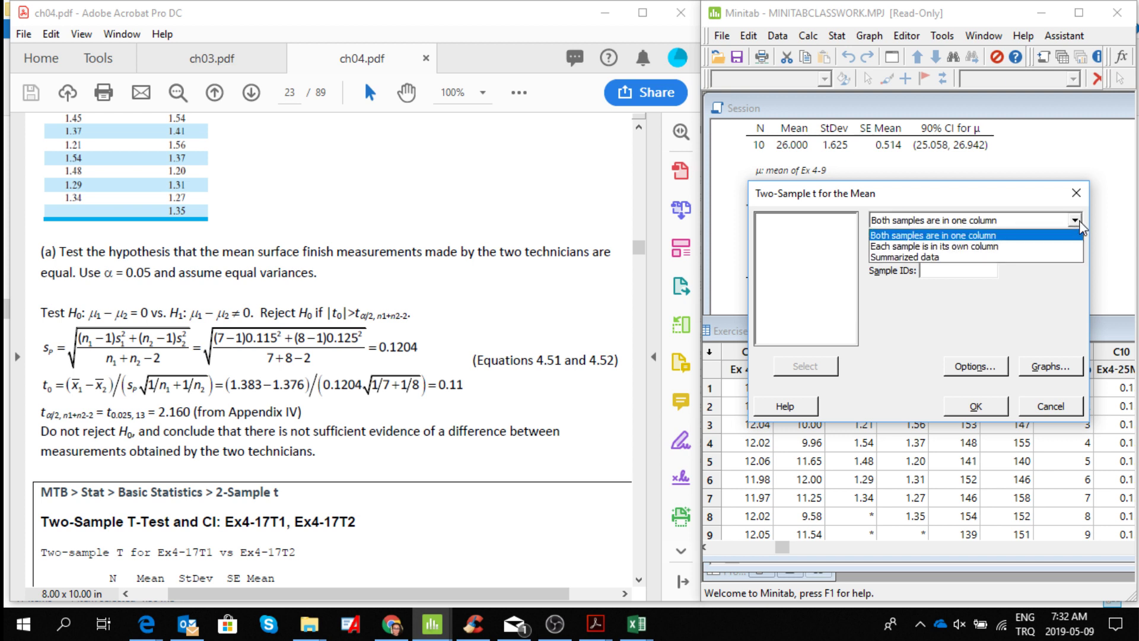
left_click(1029, 255)
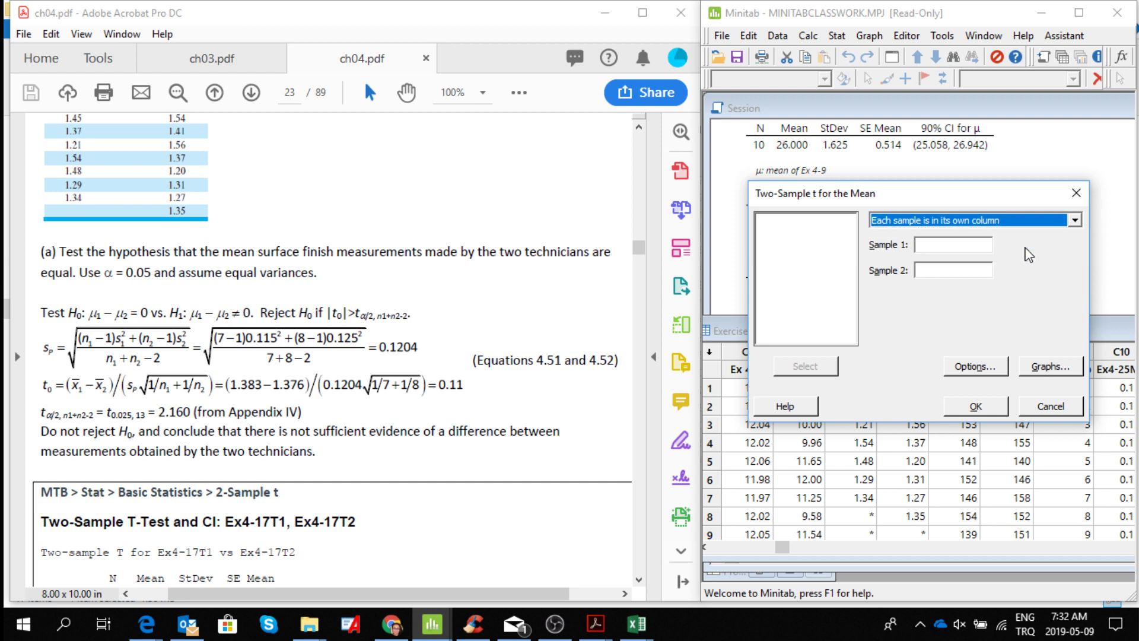
Step: Assign Ex4-17T1 as Sample 1 and Ex4-17T2 as Sample 2 of the two-sample t test
left_click(939, 244)
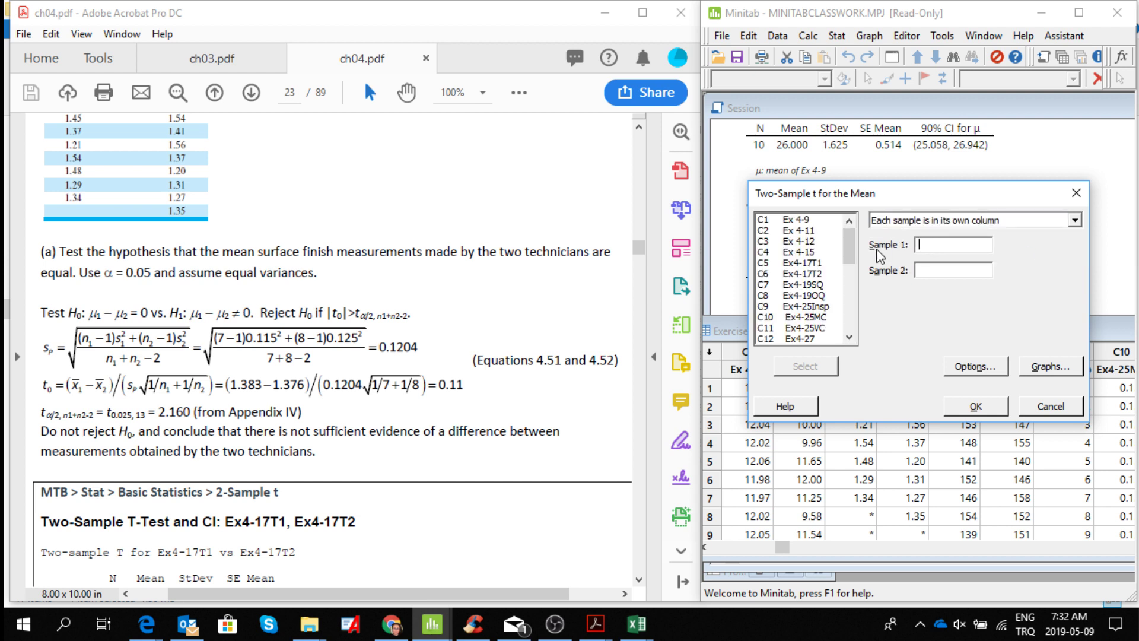
left_click(807, 263)
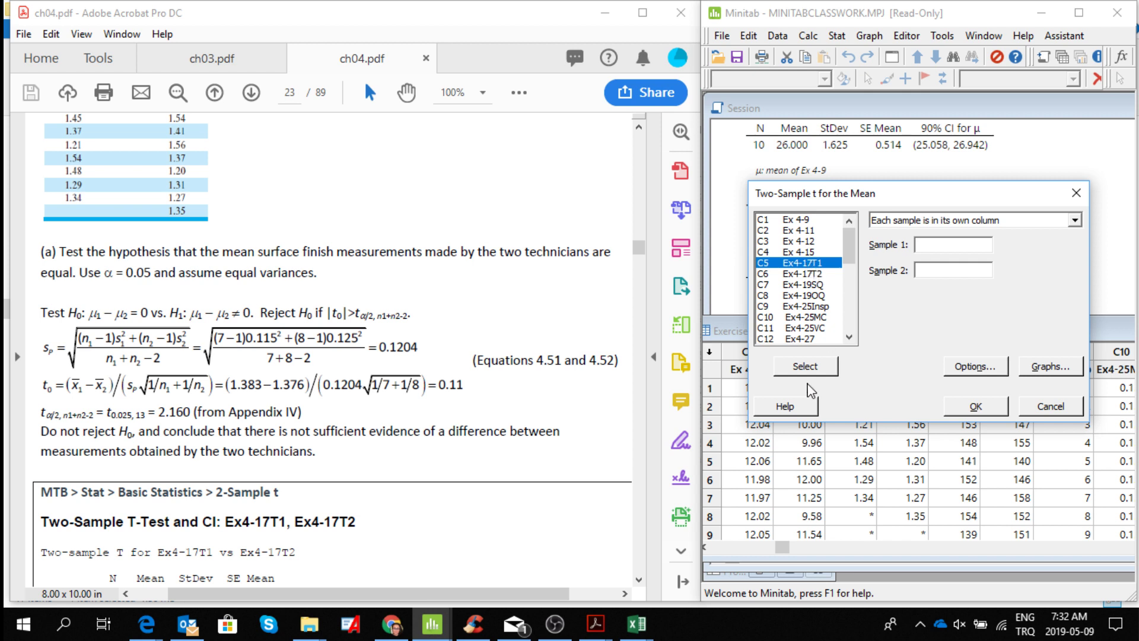
left_click(810, 369)
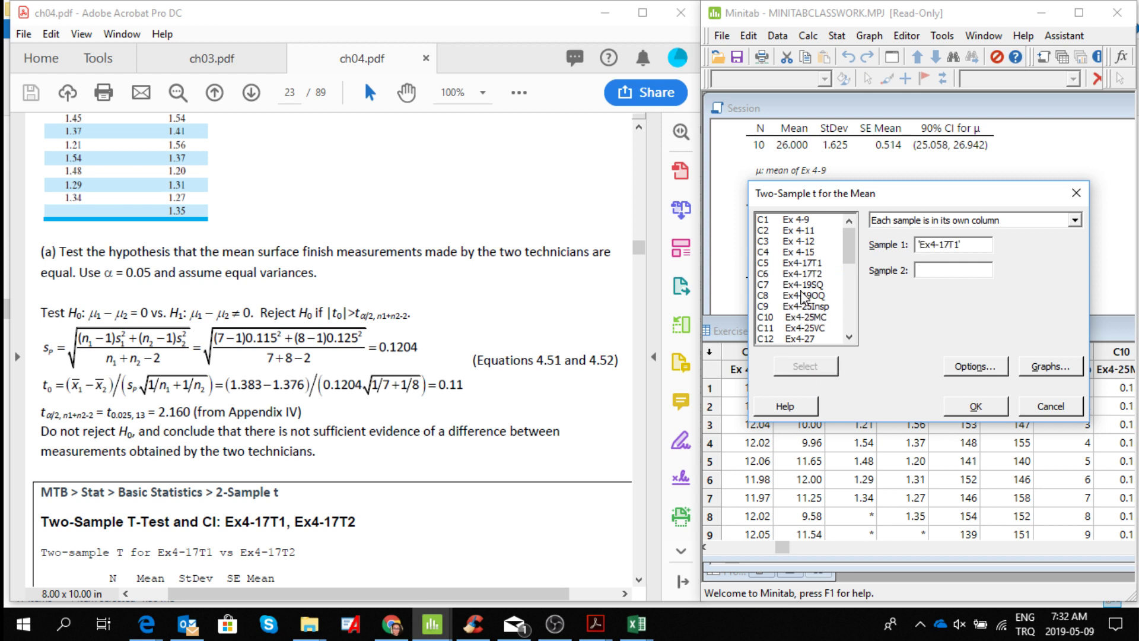
left_click(810, 274)
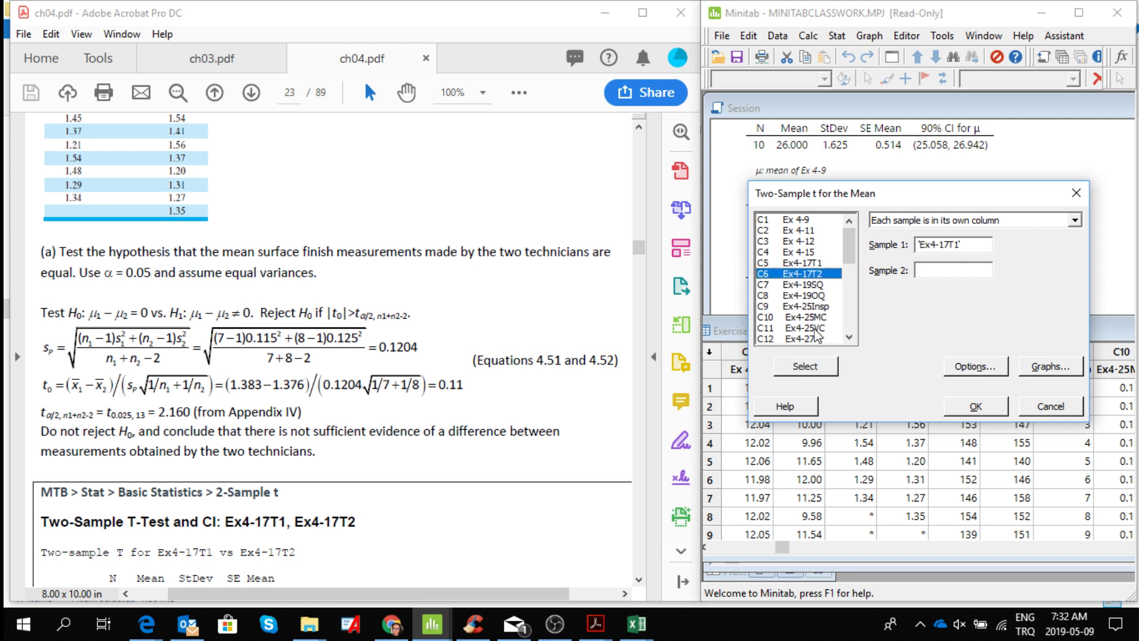
left_click(811, 368)
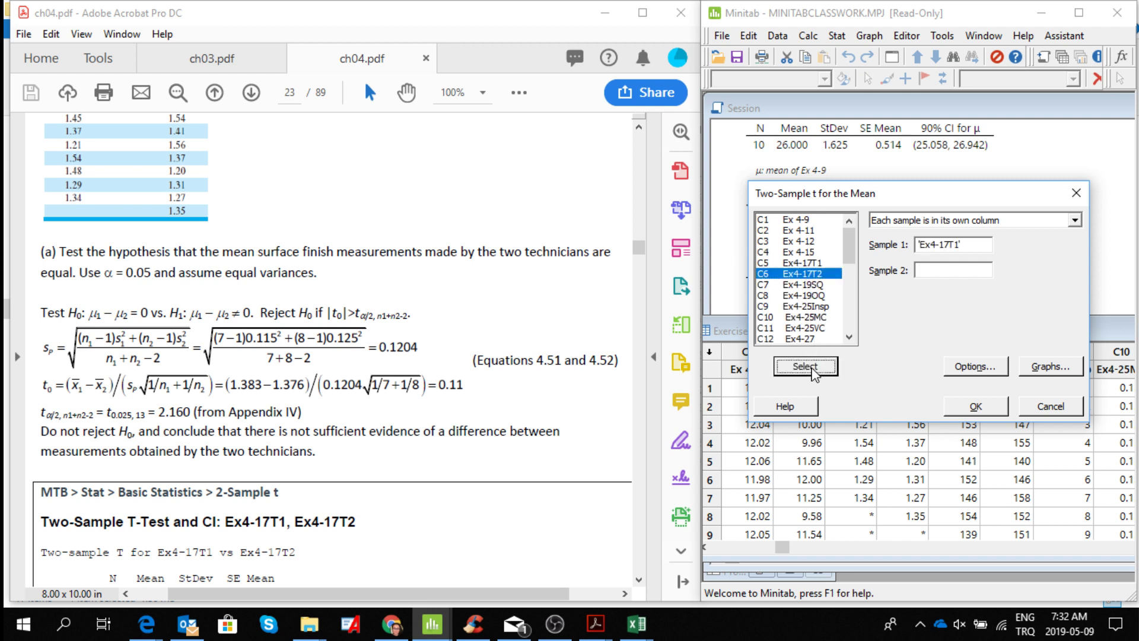
Step: Enable the equal variances assumption for the two-sample t test and run it
left_click(971, 371)
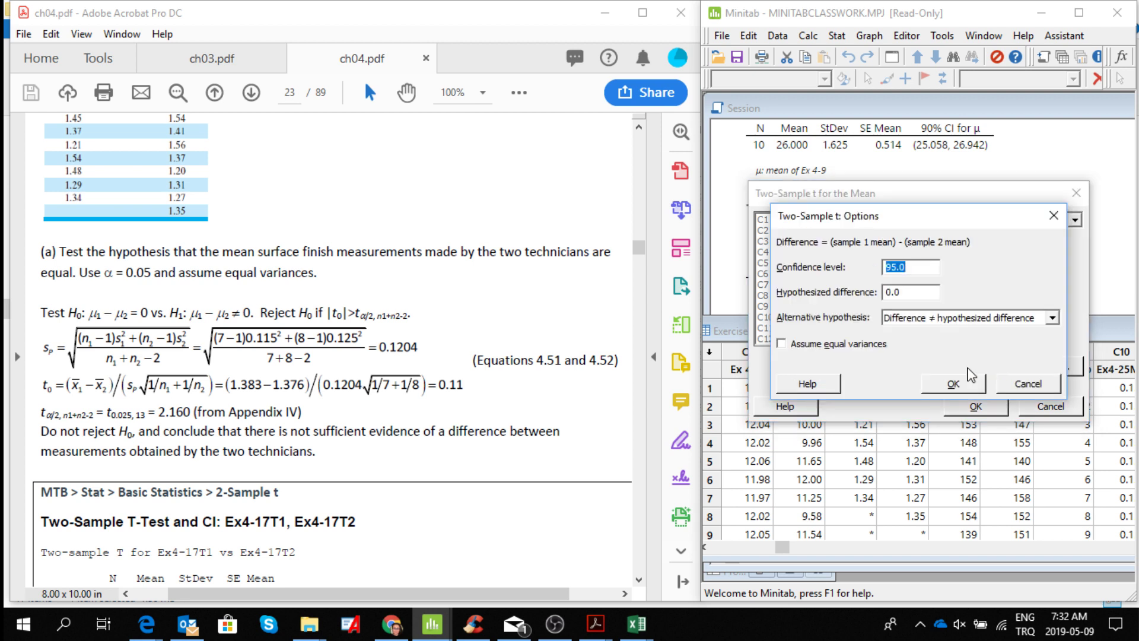
left_click(925, 270)
left_click(781, 345)
left_click(951, 384)
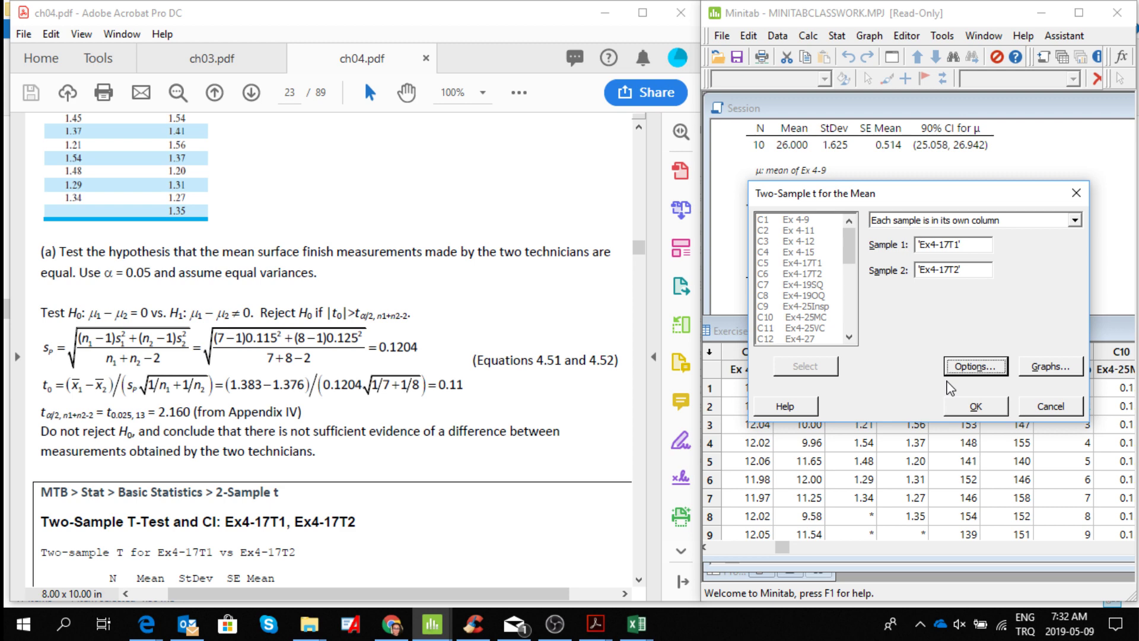
left_click(988, 408)
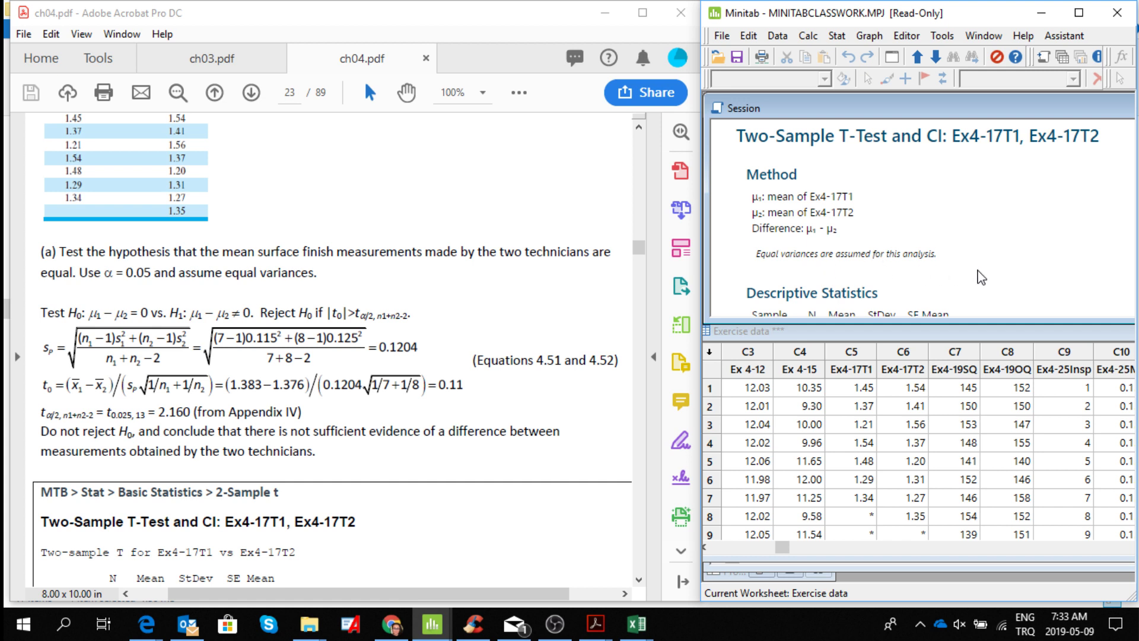
Step: Examine the t-test's descriptive statistics, difference estimate and P-value, and compare them with the part (a) output in ch04.pdf
scroll(980, 277, "down", 3)
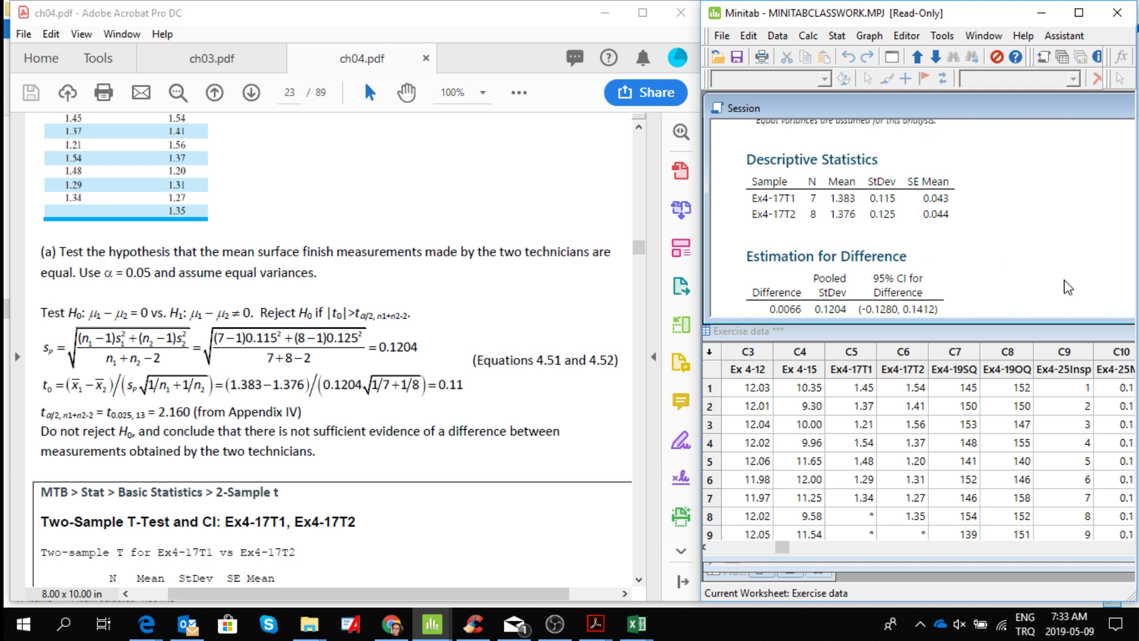
scroll(1067, 287, "down", 3)
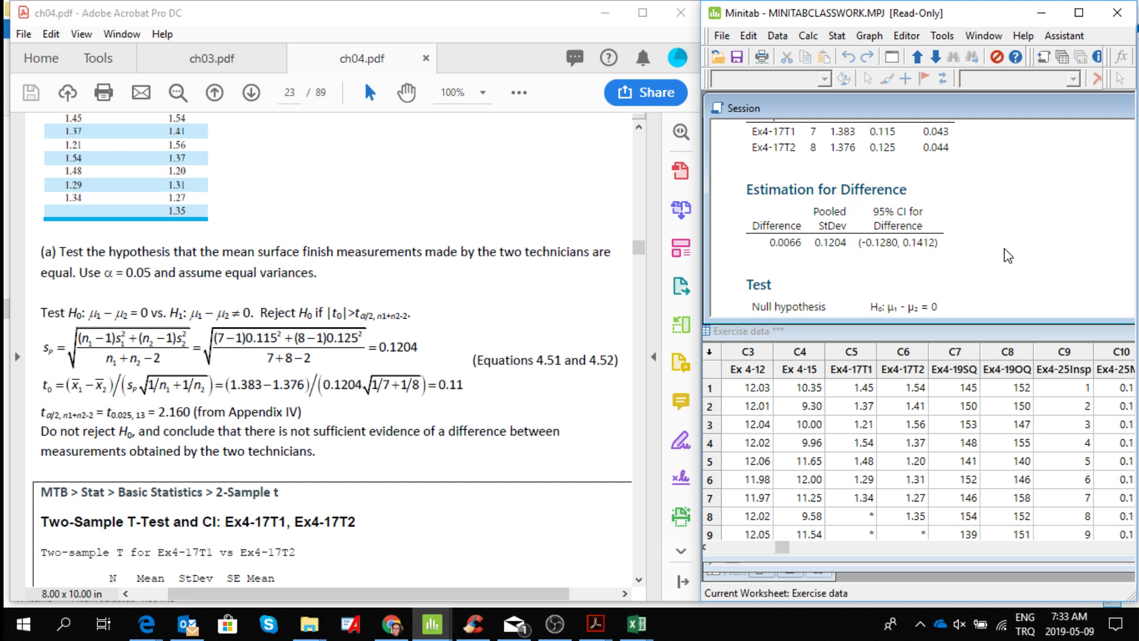
scroll(1036, 256, "down", 3)
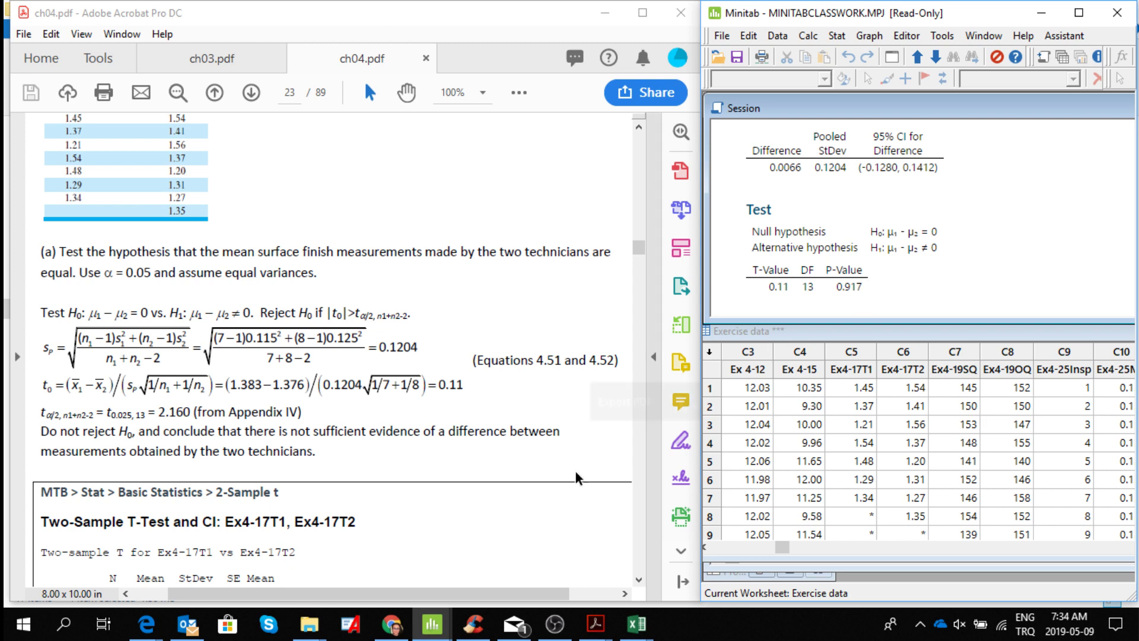
left_click(638, 581)
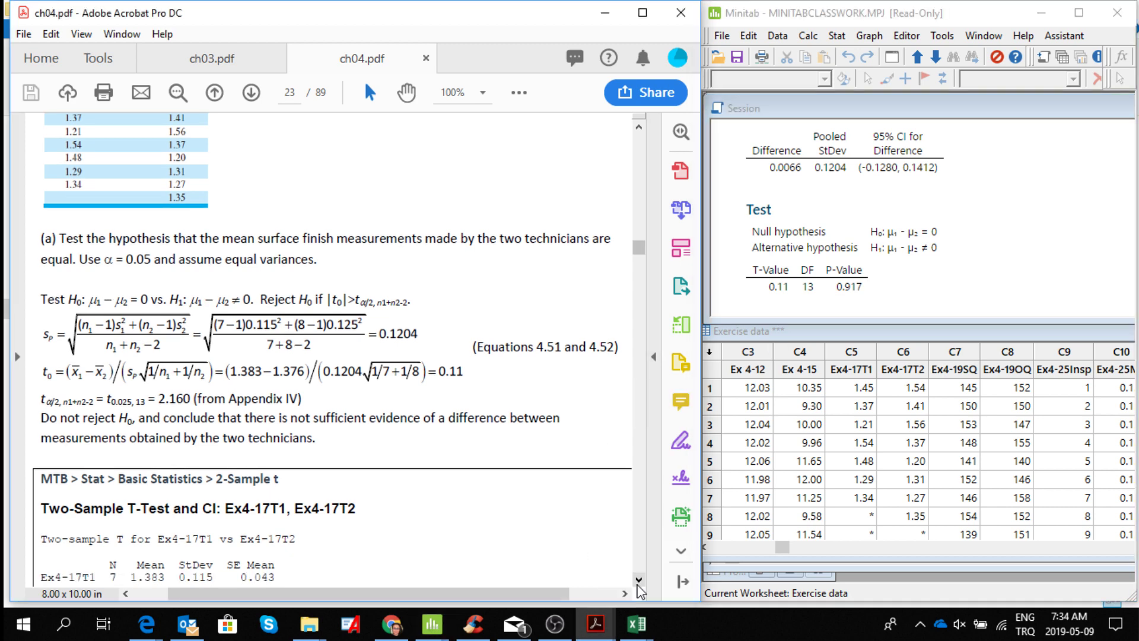
left_click(638, 584)
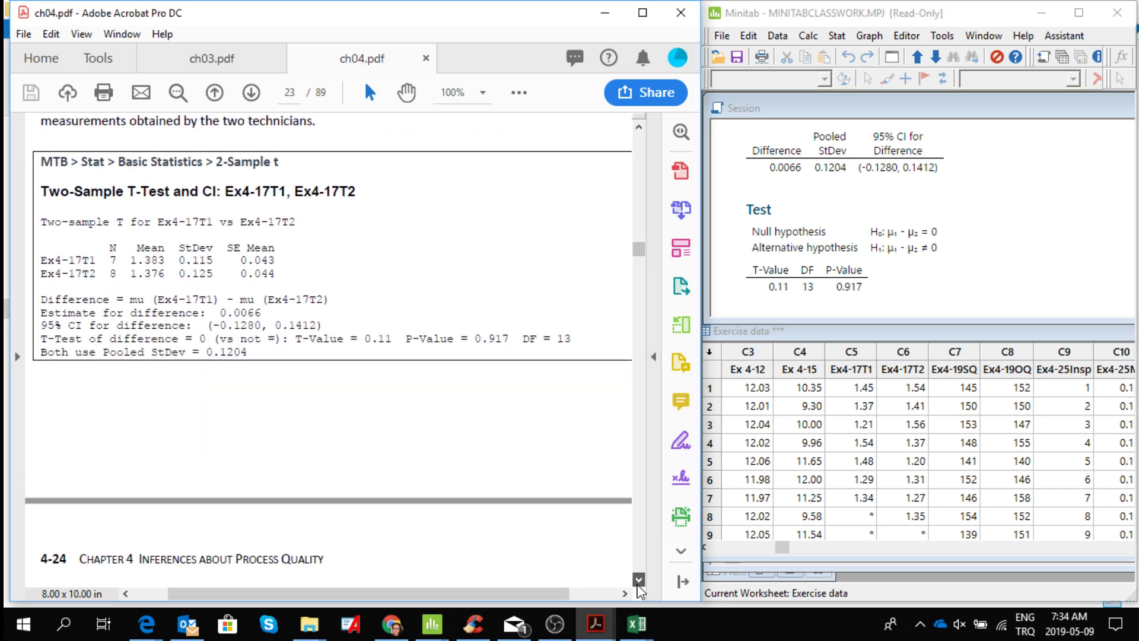
left_click(637, 584)
left_click(637, 585)
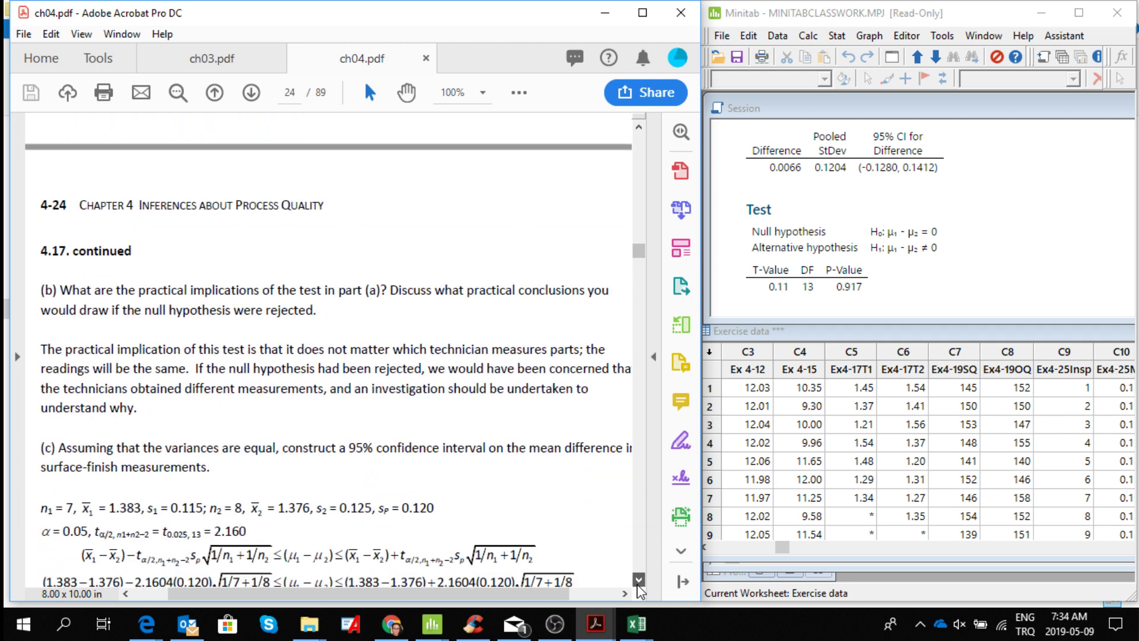
Step: Read the solutions to parts (c) and (d) of exercise 4.17, comparing the confidence interval with the session output
left_click(638, 580)
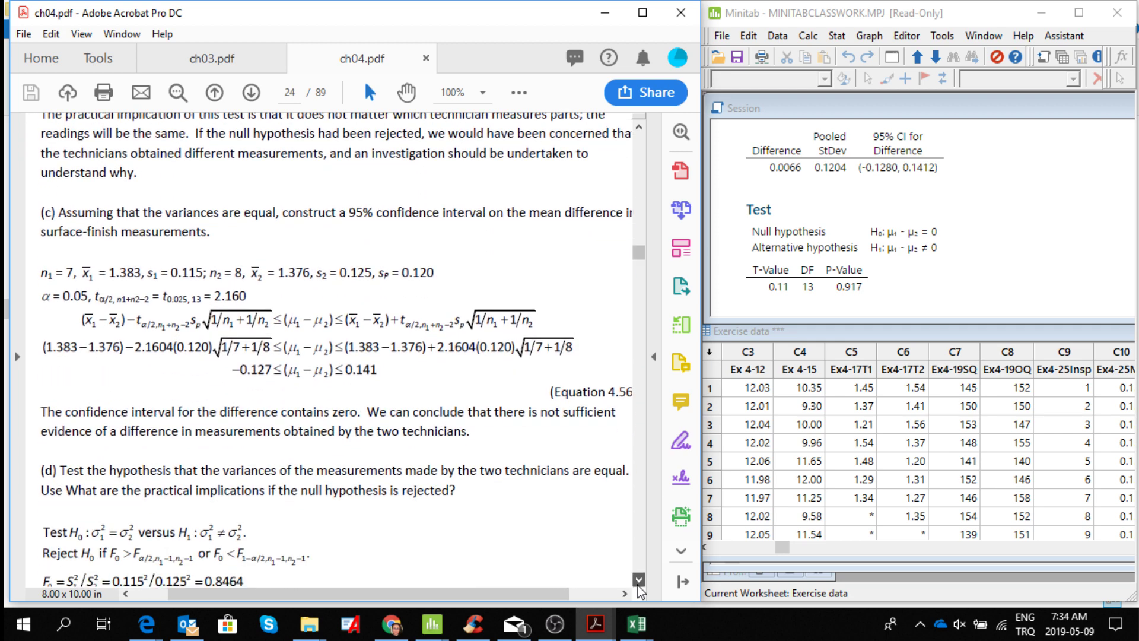
left_click(638, 580)
left_click(638, 580)
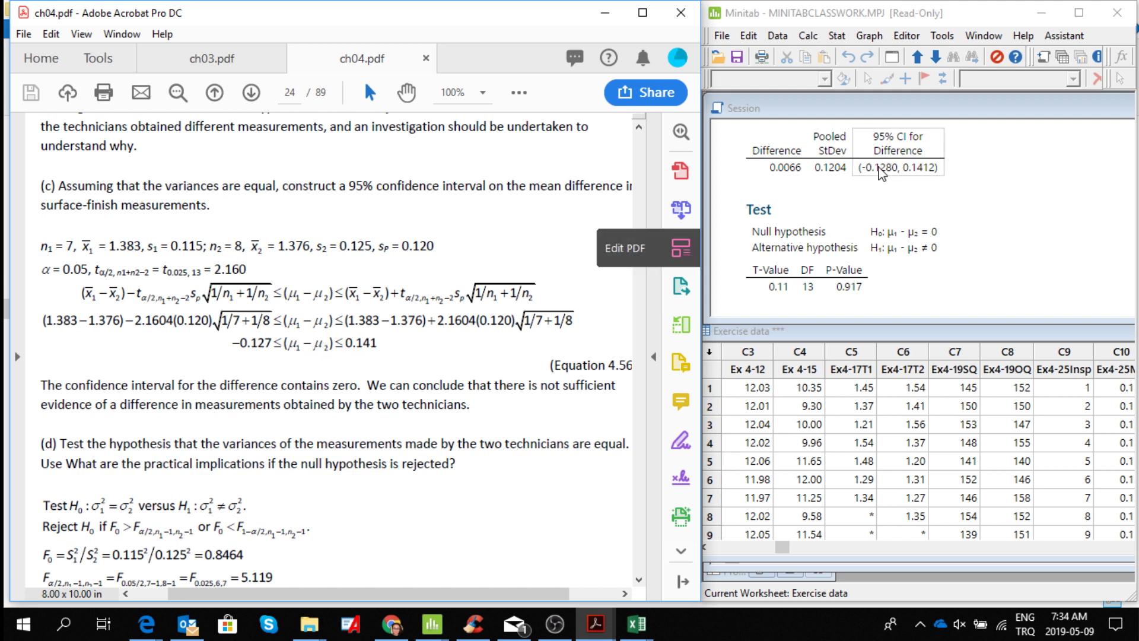
left_click_drag(914, 172, 605, 468)
left_click_drag(624, 577, 640, 583)
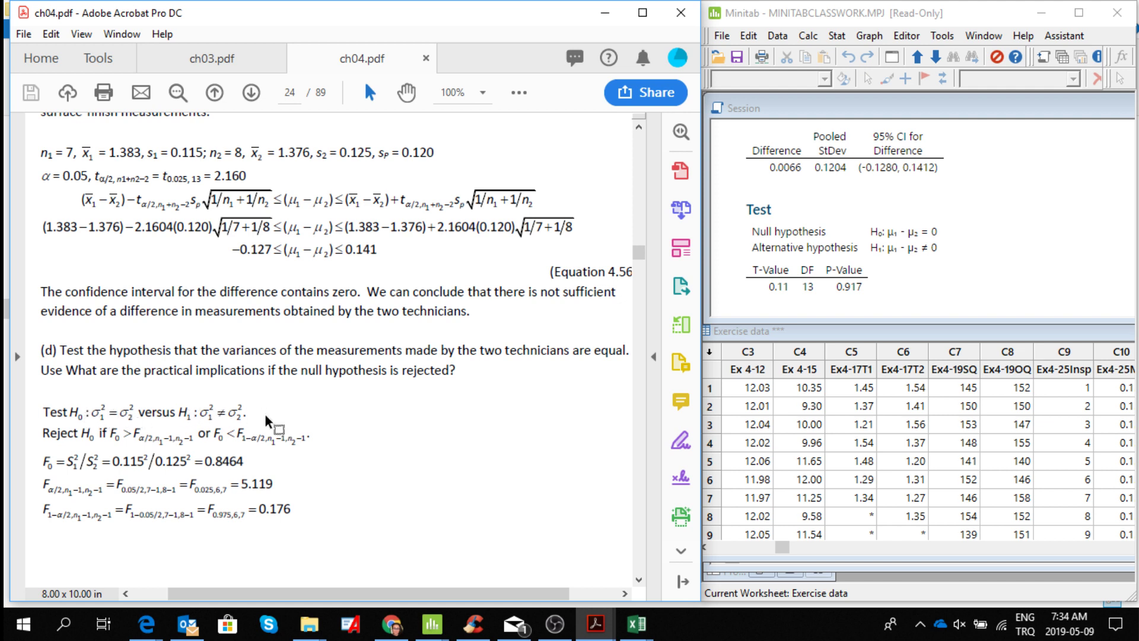
left_click(638, 579)
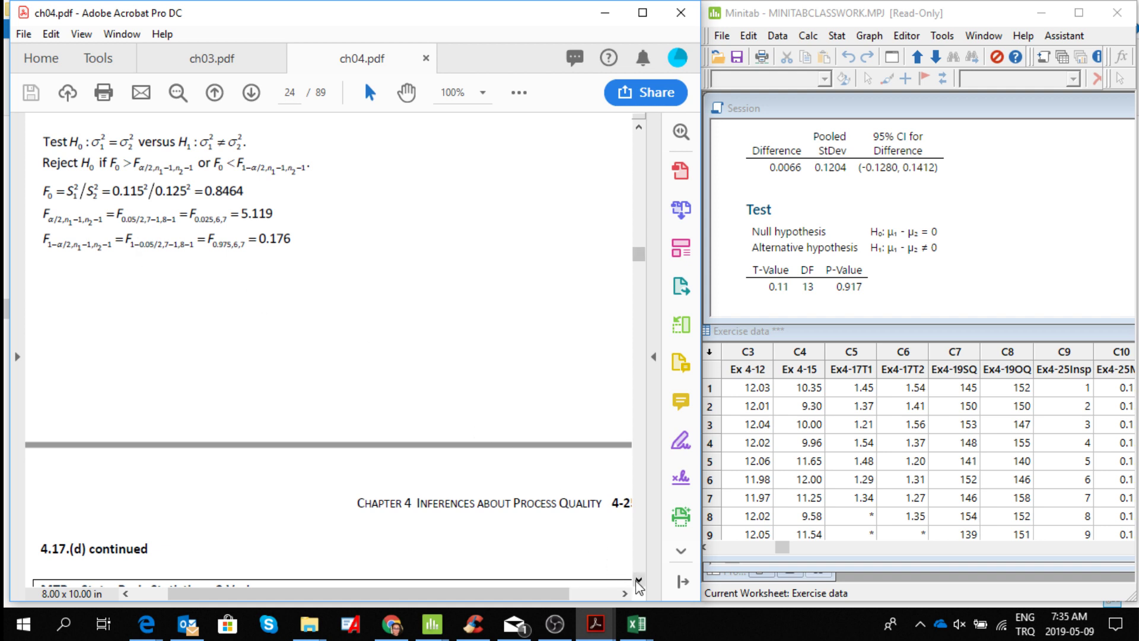
scroll(639, 586, "down", 3)
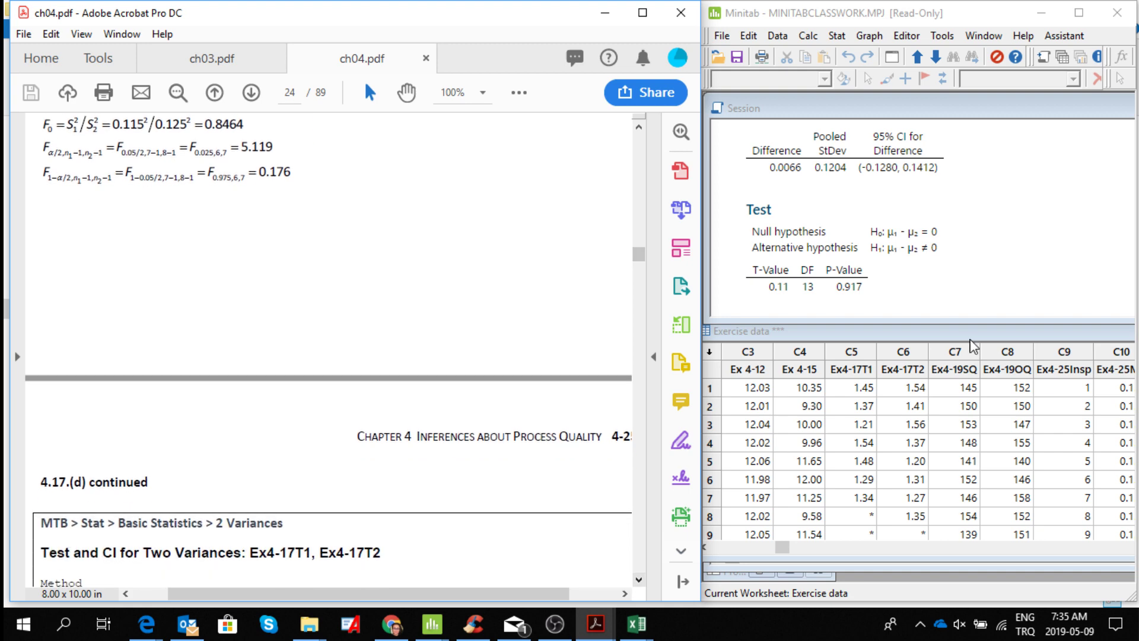
Step: In Minitab, start a 2 Variances test with each sample in its own column
left_click(836, 35)
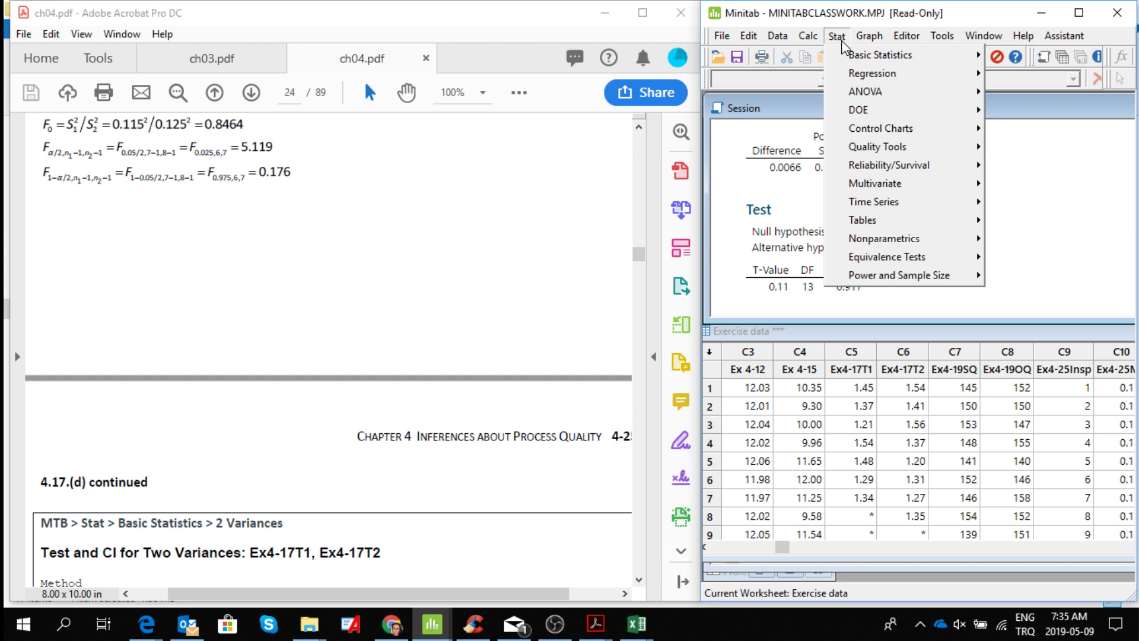
mouse_move(845, 49)
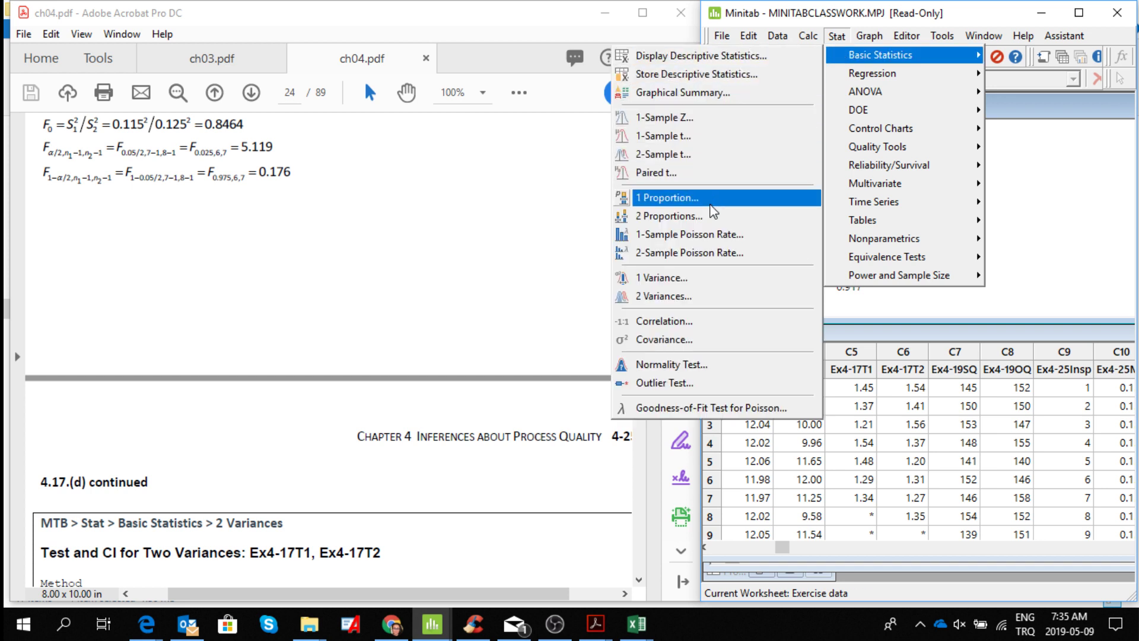
left_click(703, 302)
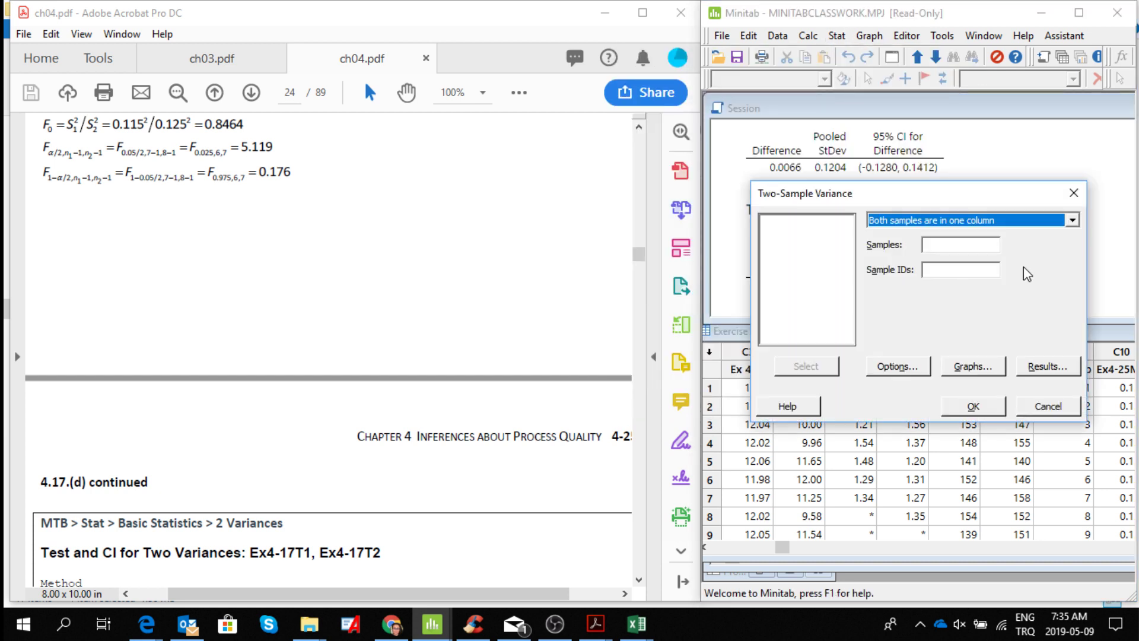
left_click(1072, 220)
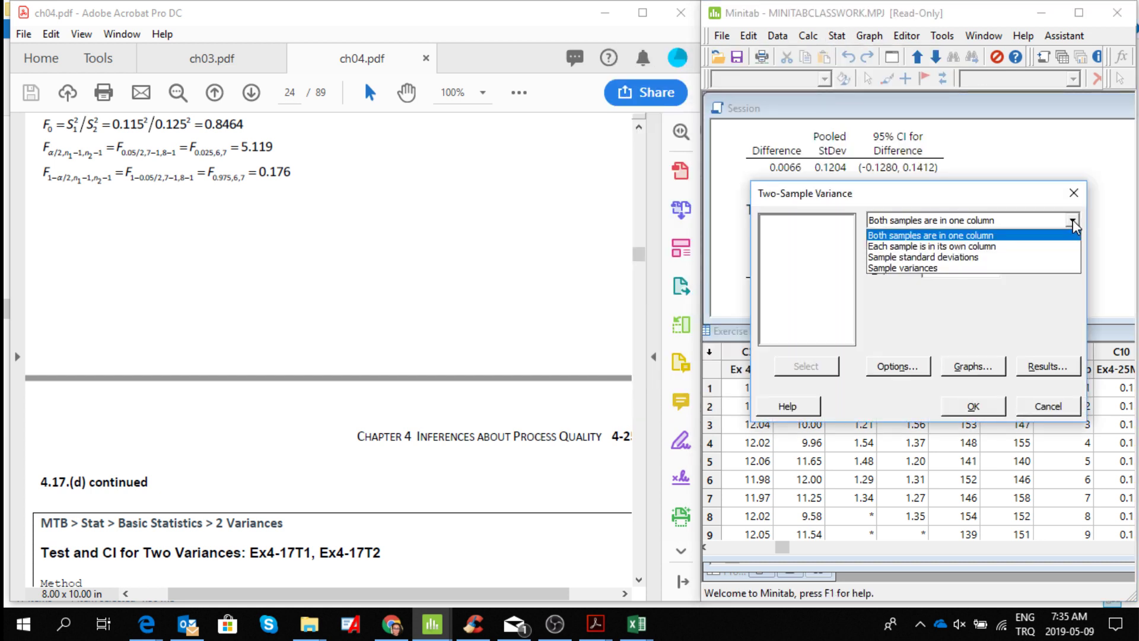
left_click(1028, 246)
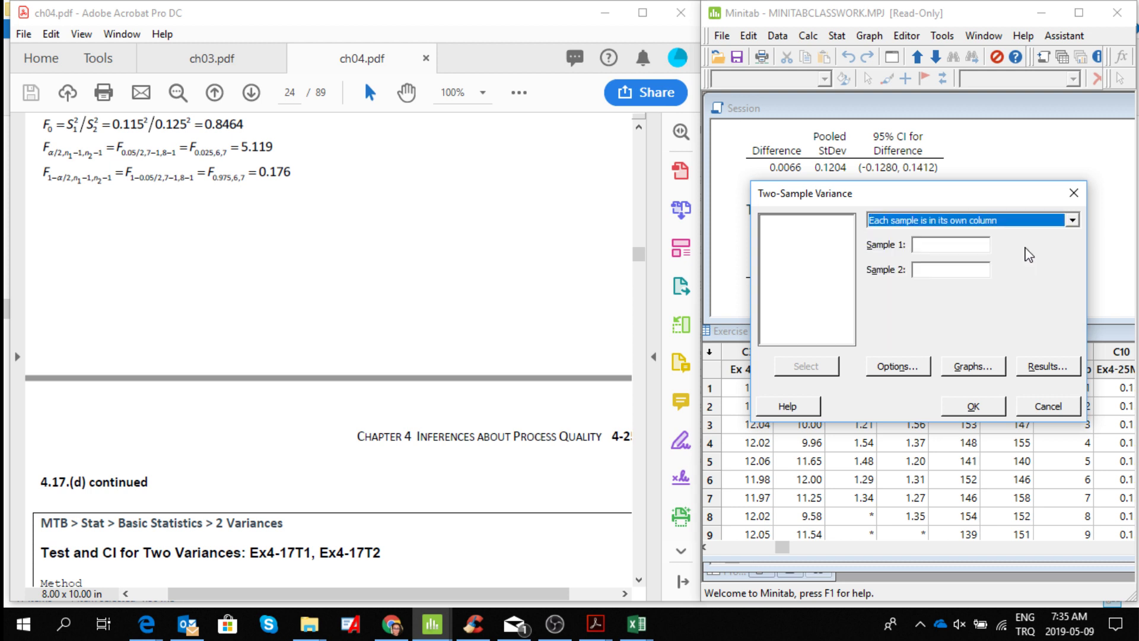
Step: Assign column Ex4-17T1 as sample 1 and column Ex4-17T2 as sample 2 of the variance test
left_click(931, 247)
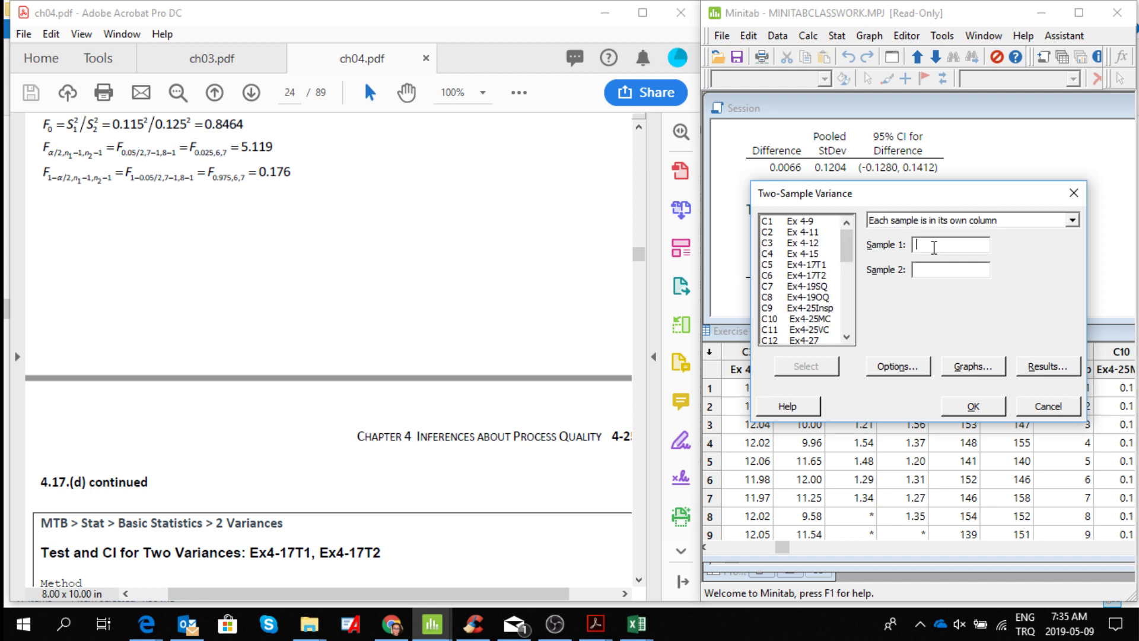
left_click(812, 265)
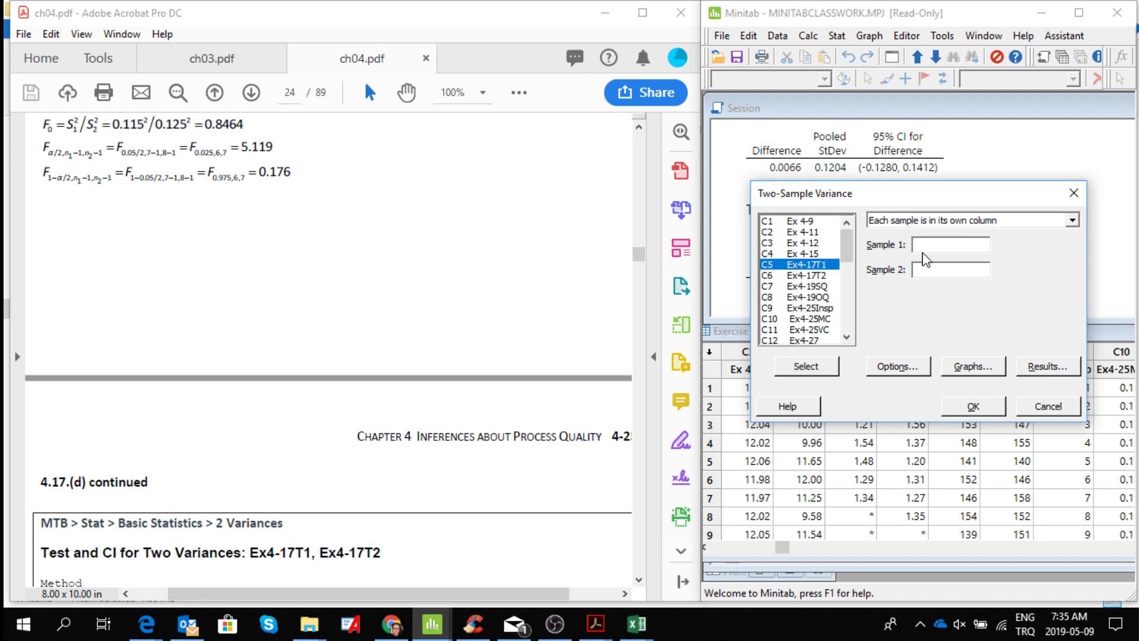
left_click(807, 367)
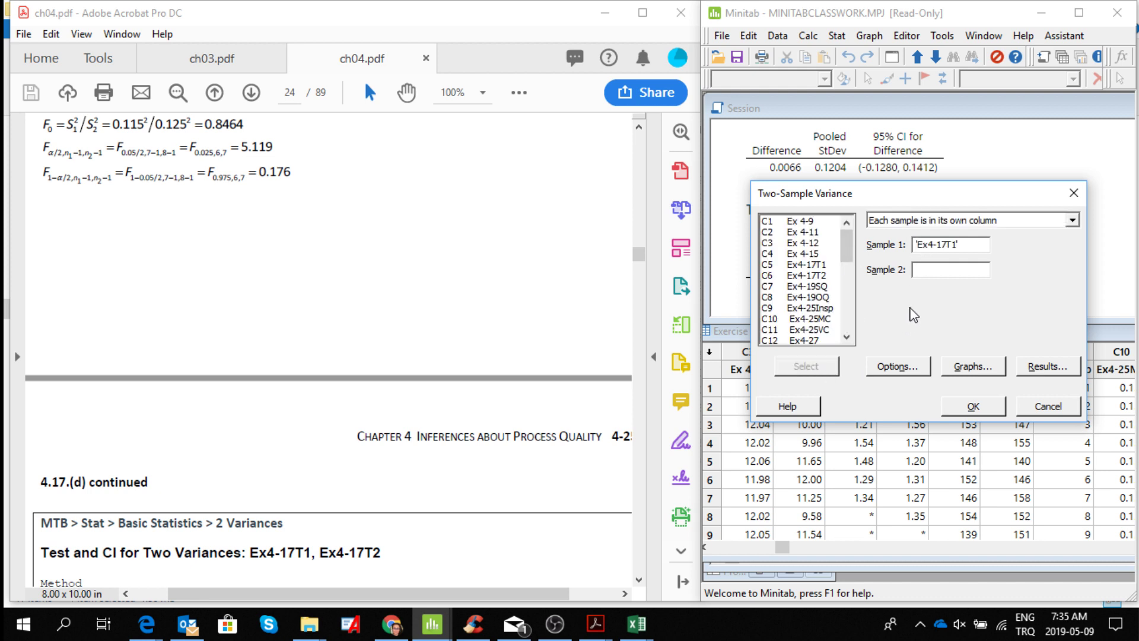
left_click(808, 277)
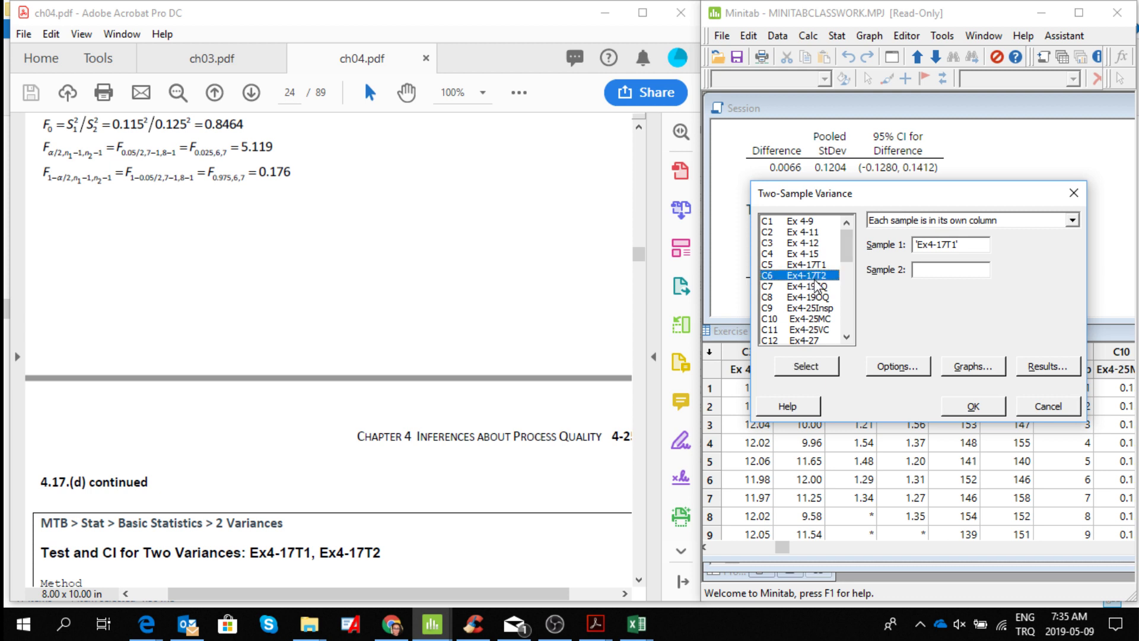
left_click(805, 368)
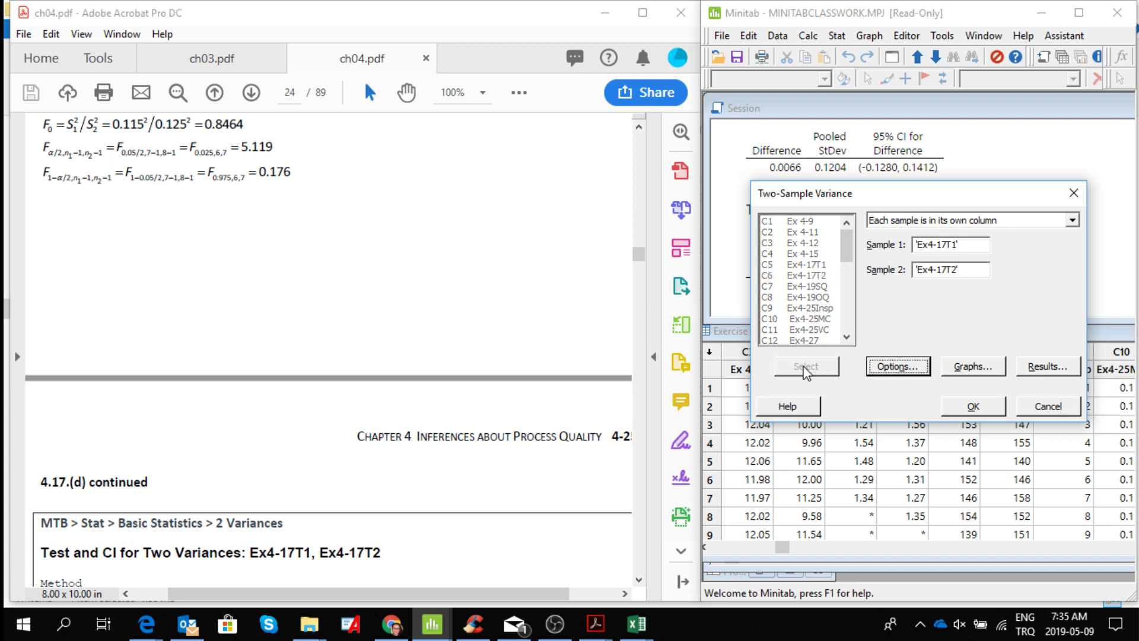
Step: Set the test's ratio option to (sample 1 variance) / (sample 2 variance)
left_click(901, 366)
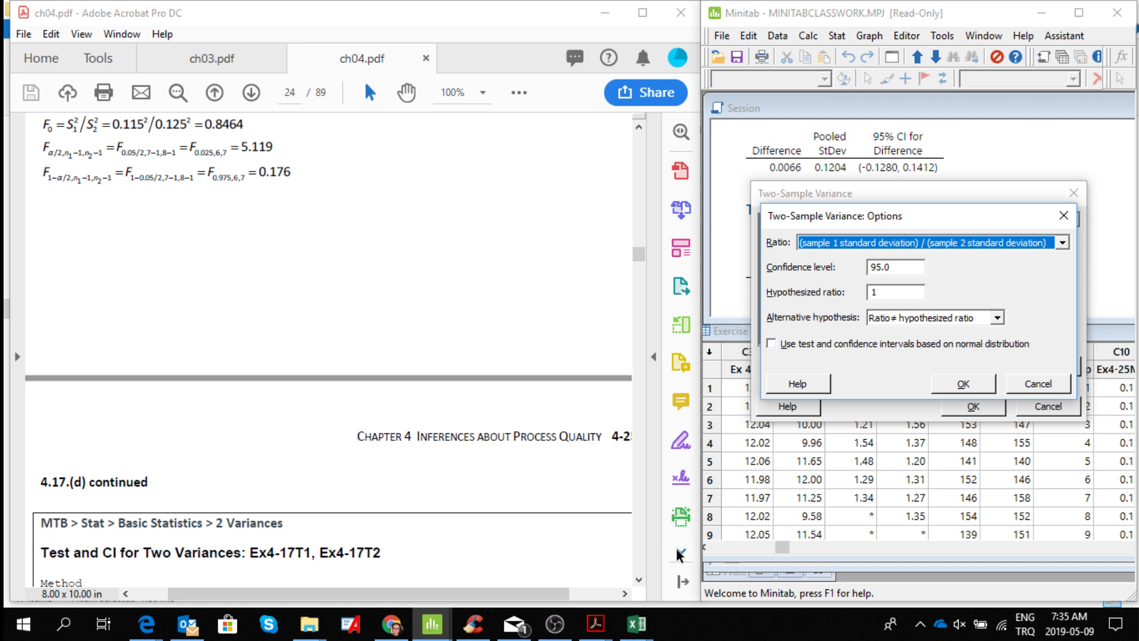
left_click(638, 584)
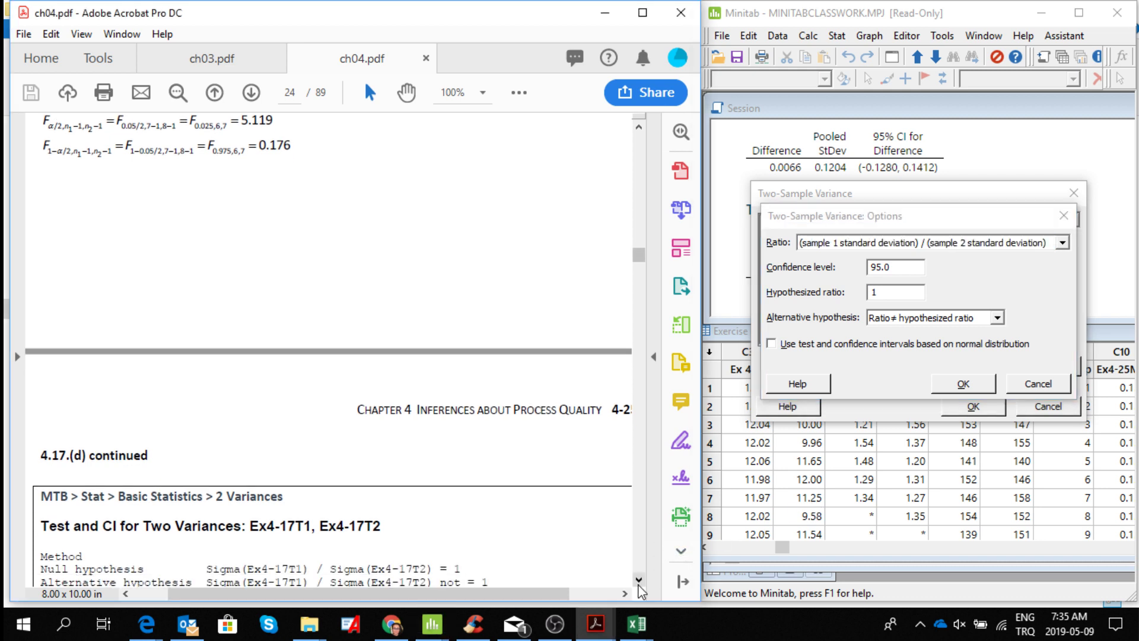
left_click(1068, 248)
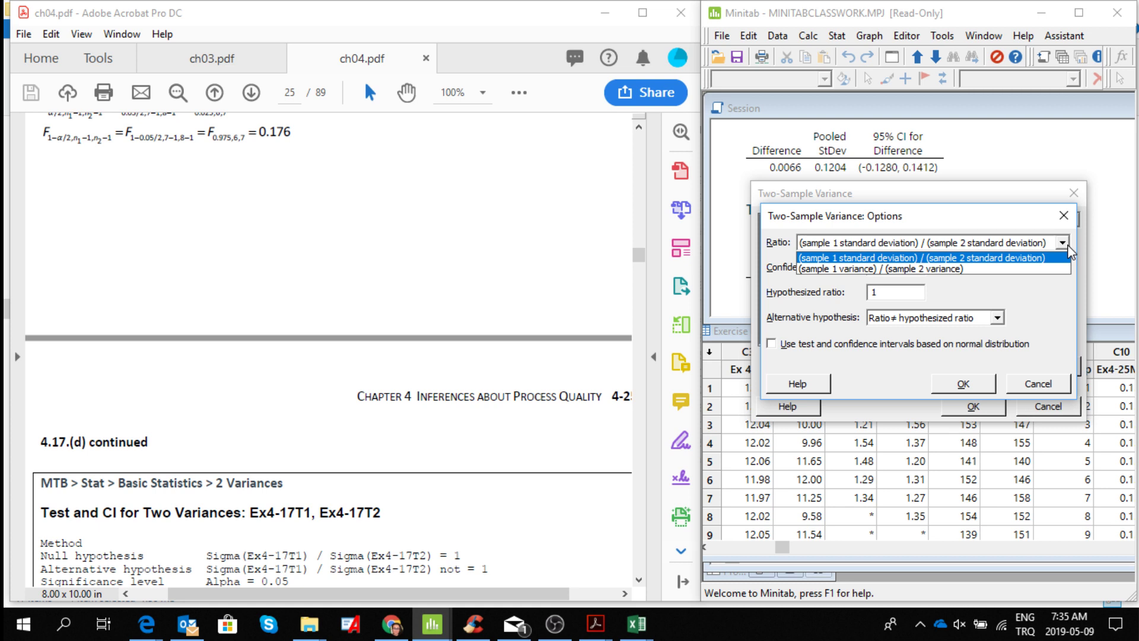
left_click(1010, 269)
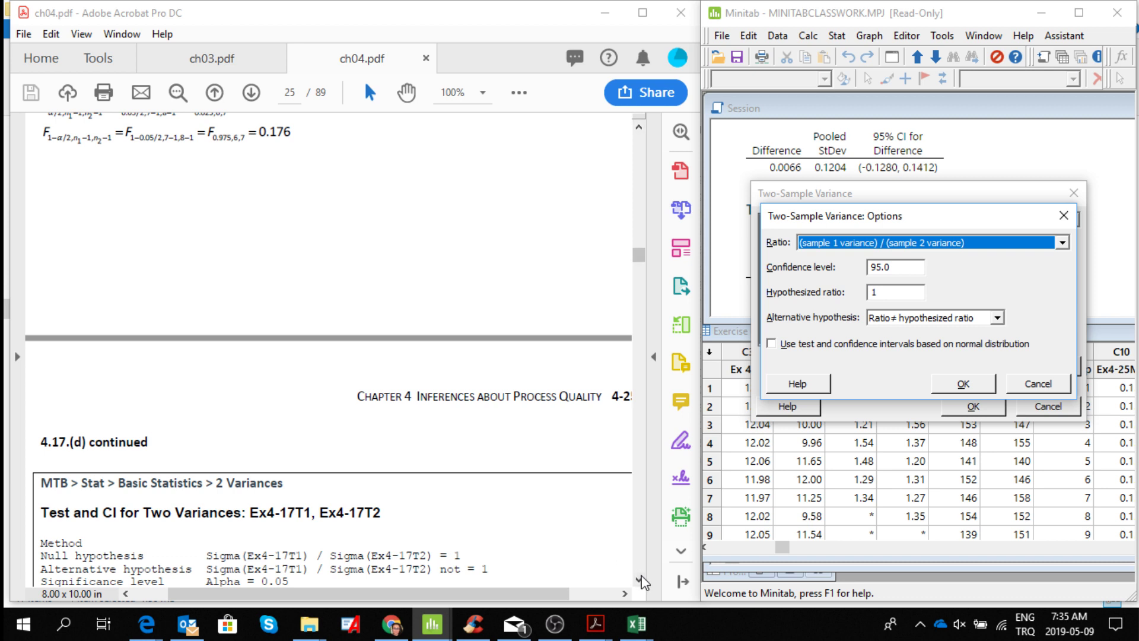
Step: Review the part (d) hypotheses, F calculations and 2 Variances output in ch04.pdf against the test's option settings
left_click_drag(639, 127, 639, 127)
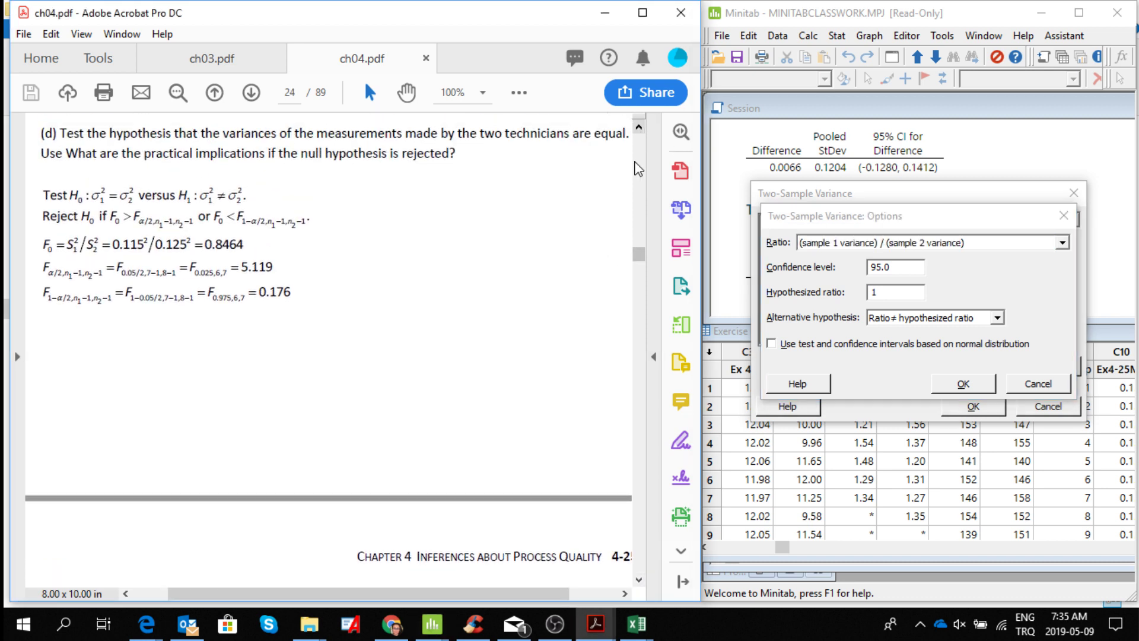
left_click(639, 579)
left_click(639, 579)
left_click_drag(639, 579, 646, 582)
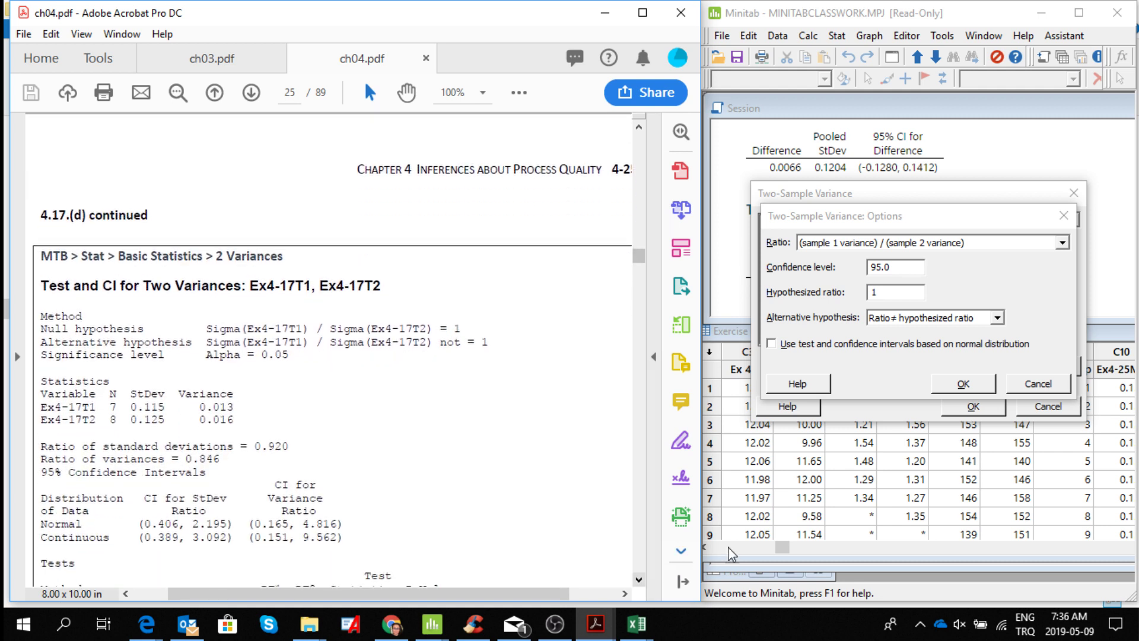
left_click(896, 267)
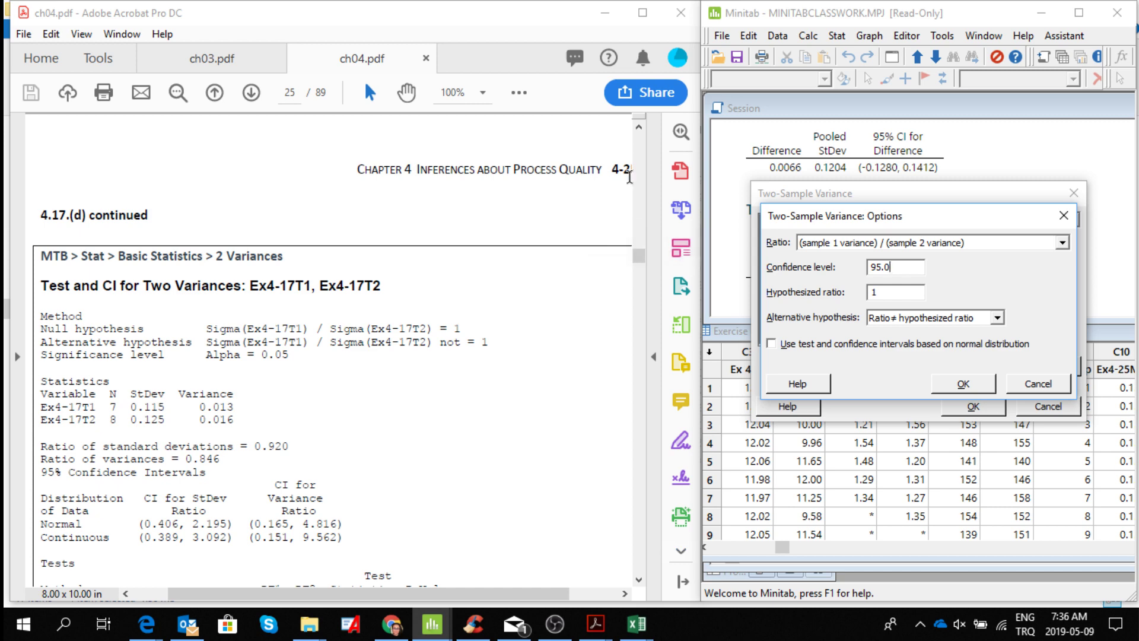
left_click(641, 127)
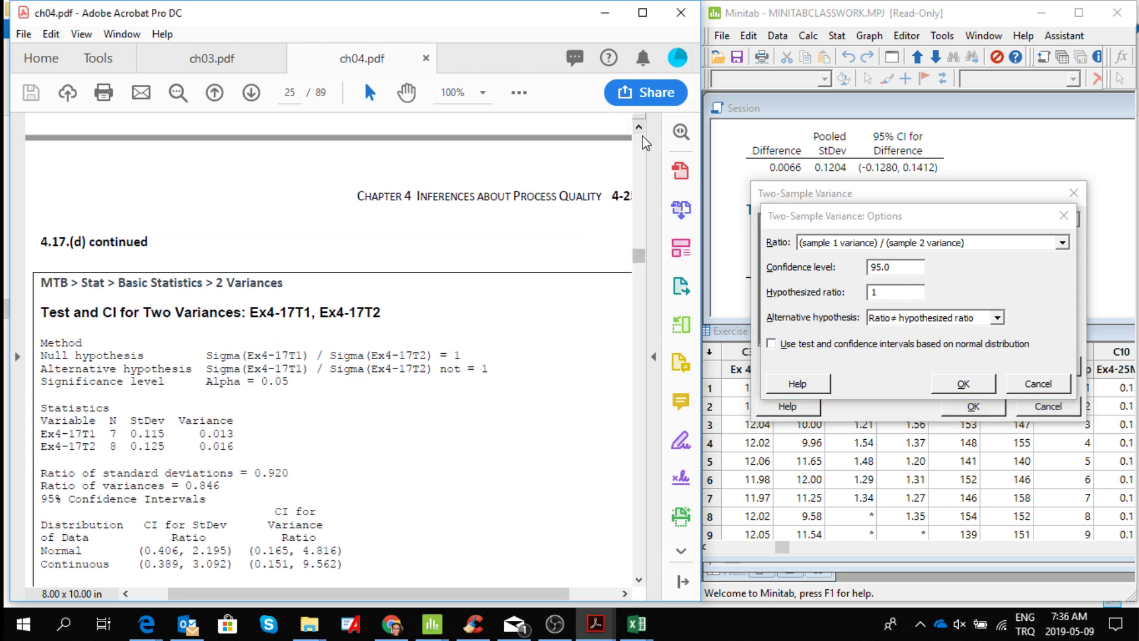
left_click(643, 136)
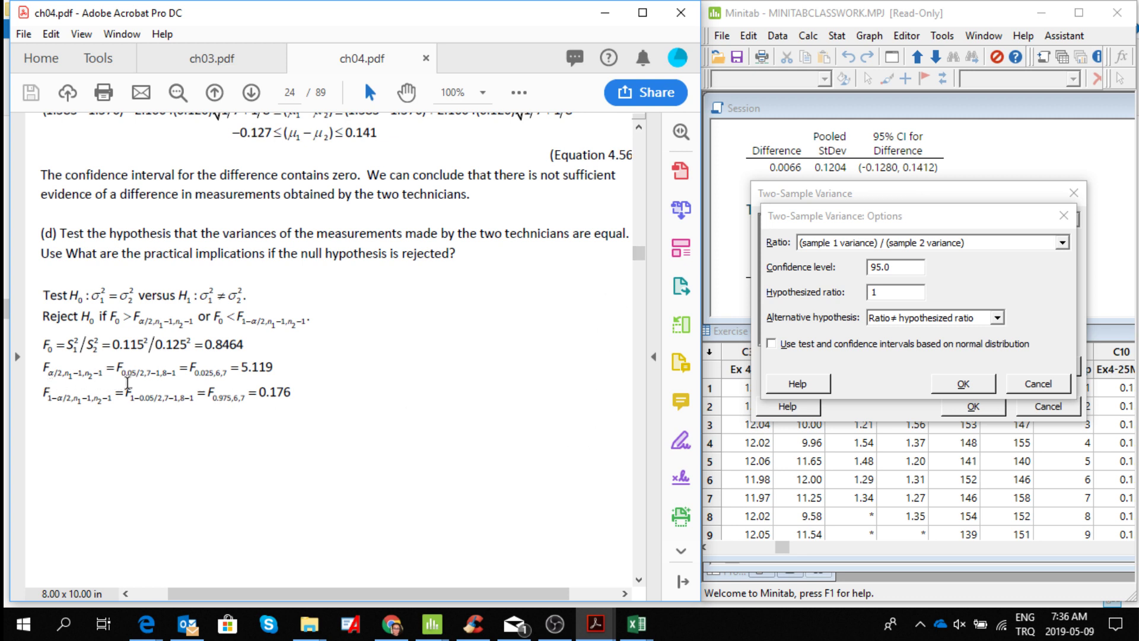
Step: Base the test and confidence intervals on the normal distribution, accept the options and run the two-sample variance test
left_click(884, 292)
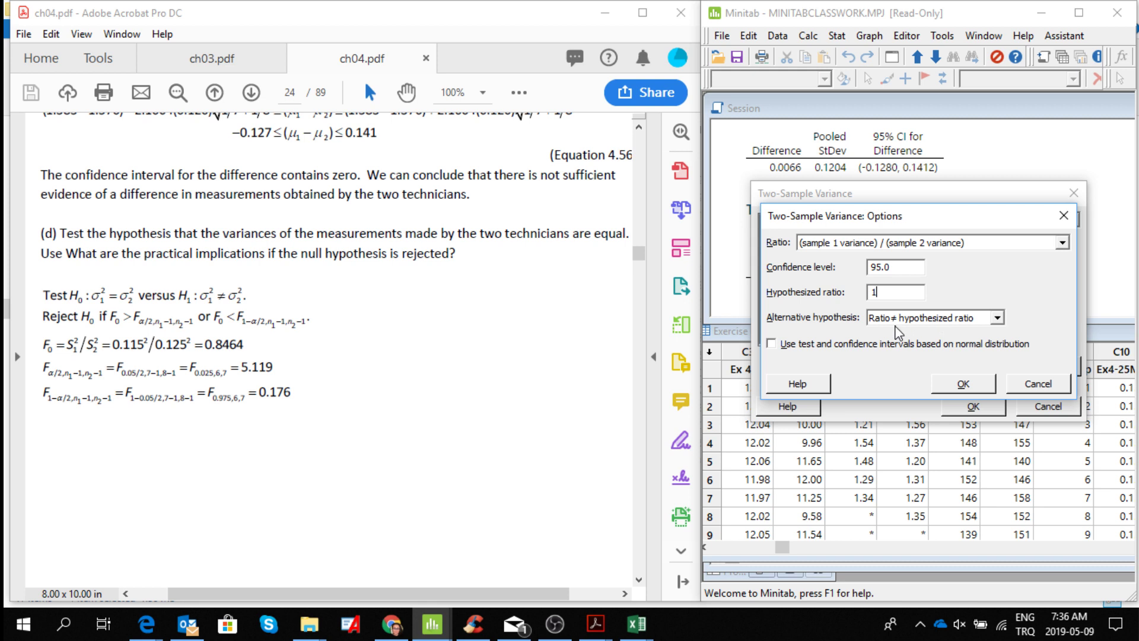
left_click(773, 344)
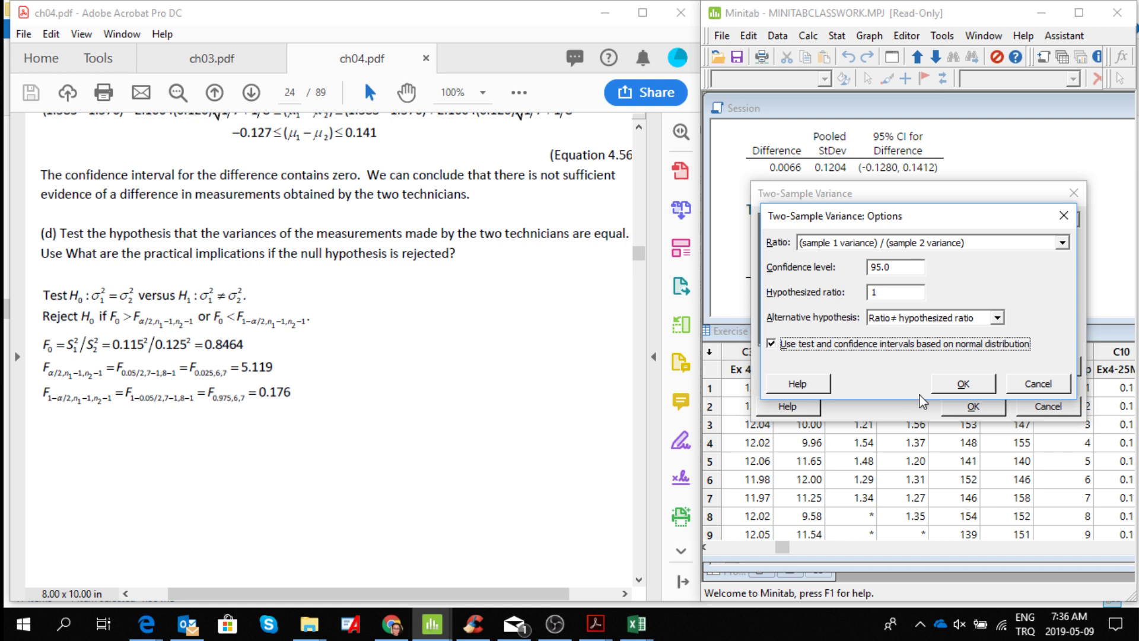
left_click(962, 386)
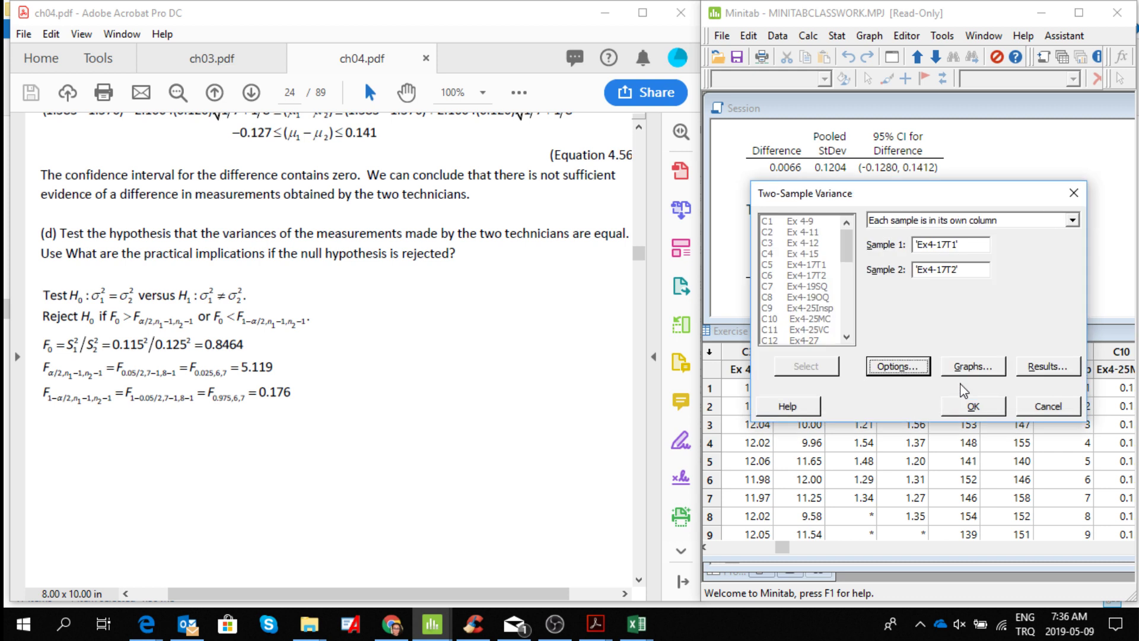
left_click(955, 401)
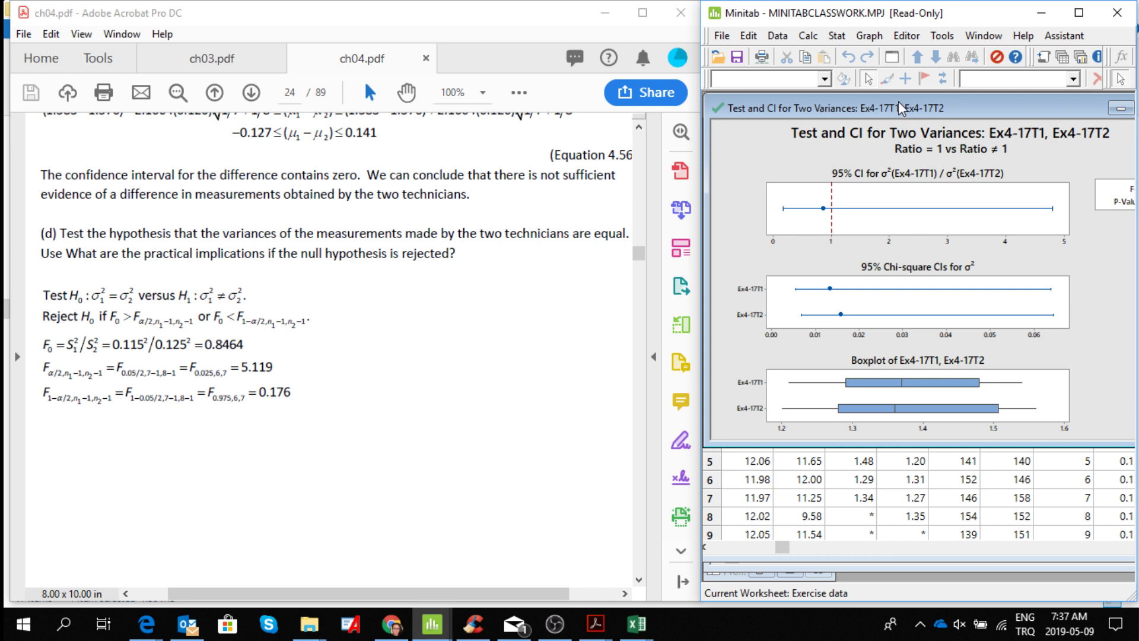
Step: Compare the F-test P-value on the resulting graph with the part (d) 2 Variances output in ch04.pdf
left_click_drag(899, 102, 824, 101)
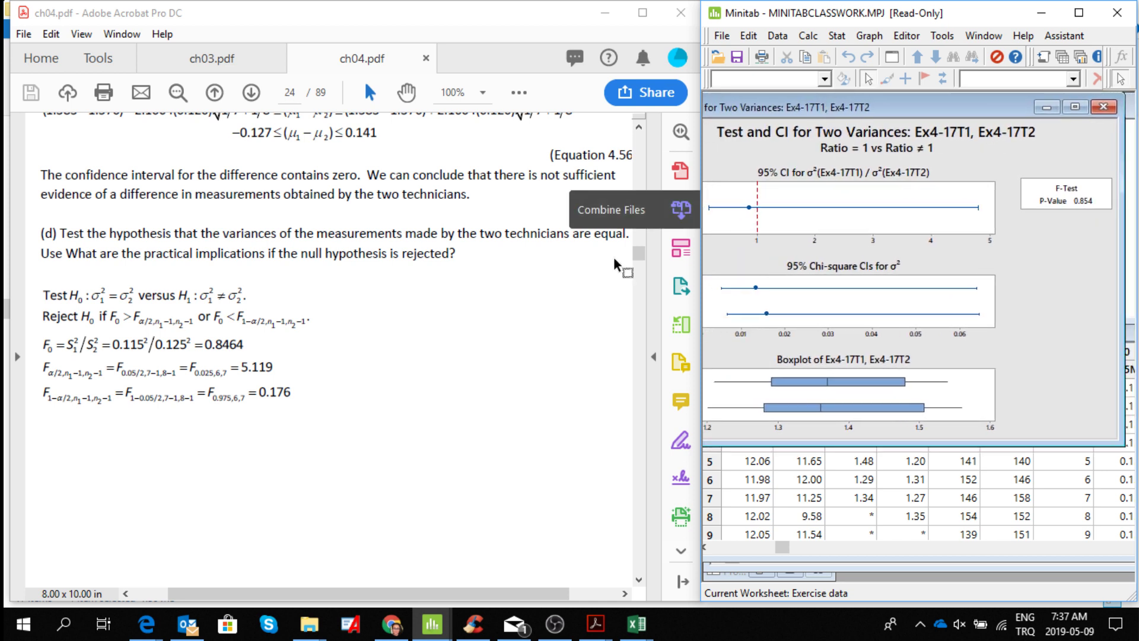
left_click(639, 579)
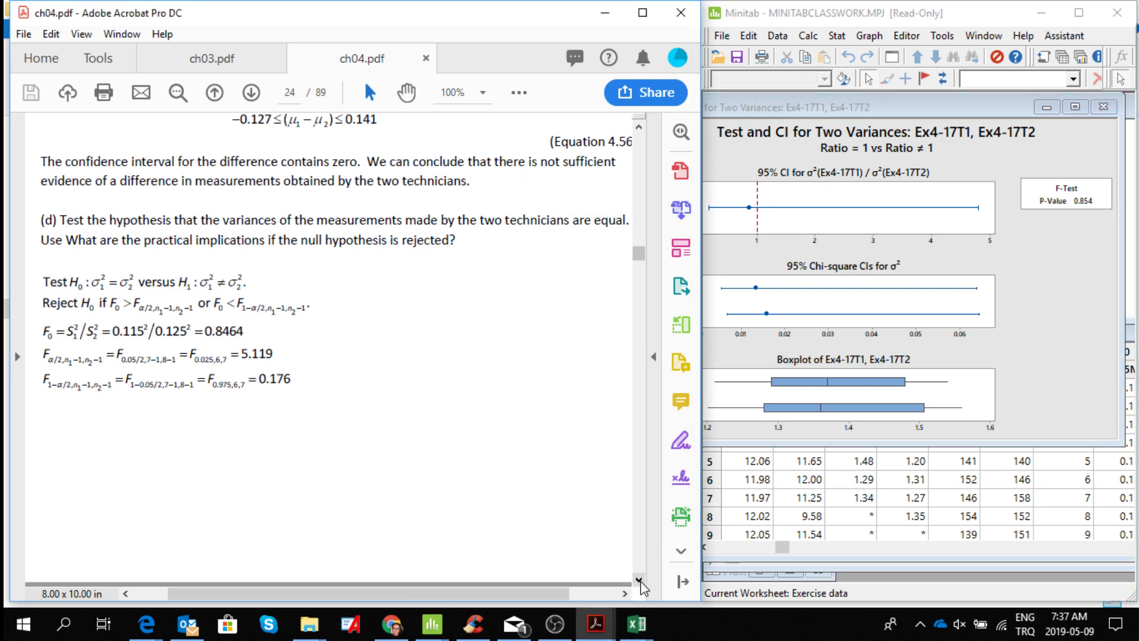
left_click_drag(638, 579, 638, 579)
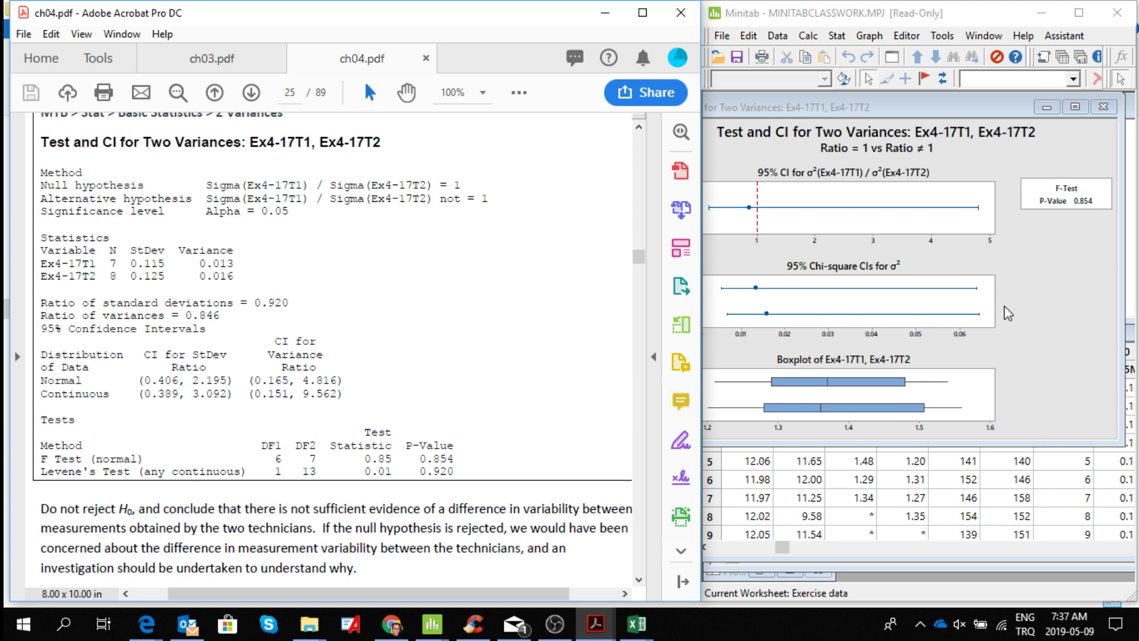
Step: Enlarge the two-variances graph window until it is maximized in the Minitab workspace
left_click(1067, 318)
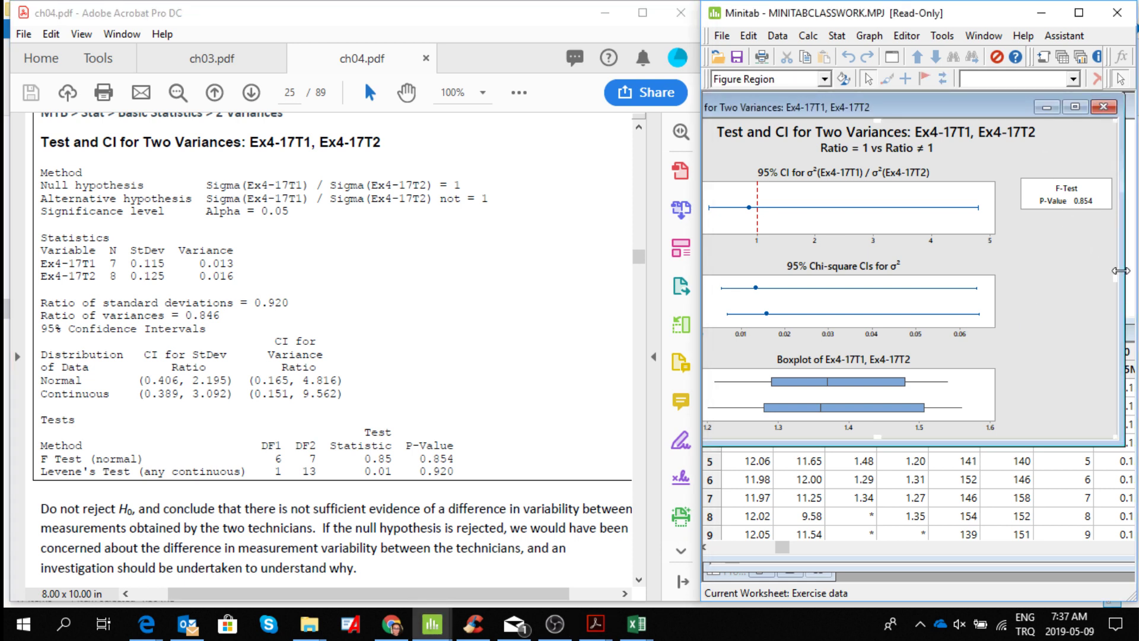
left_click_drag(1120, 270, 1130, 277)
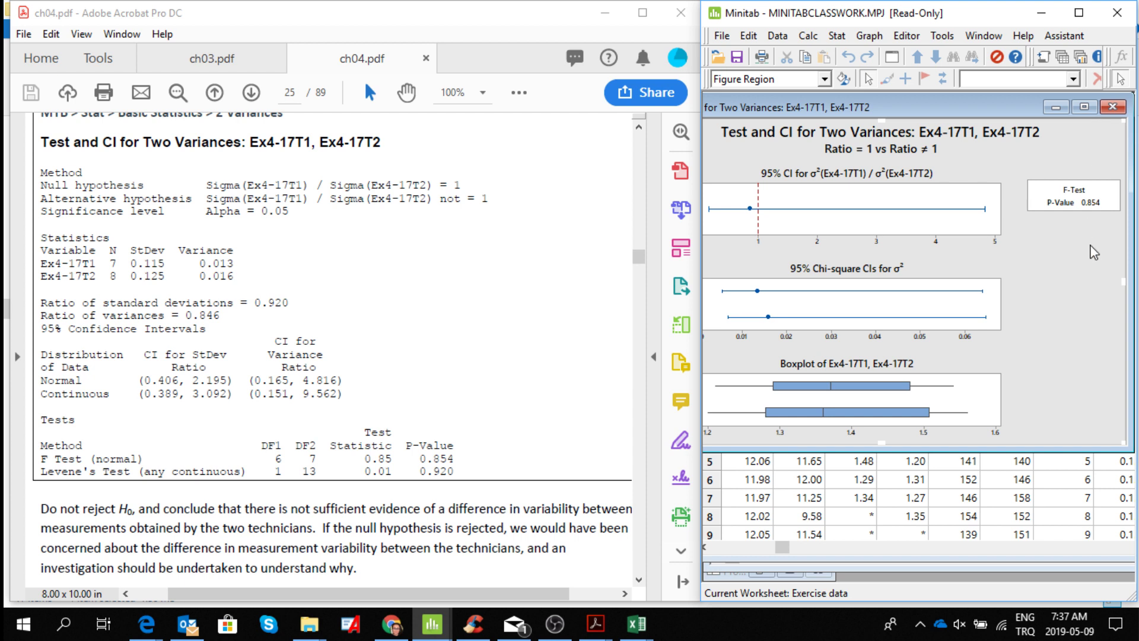
left_click(1086, 106)
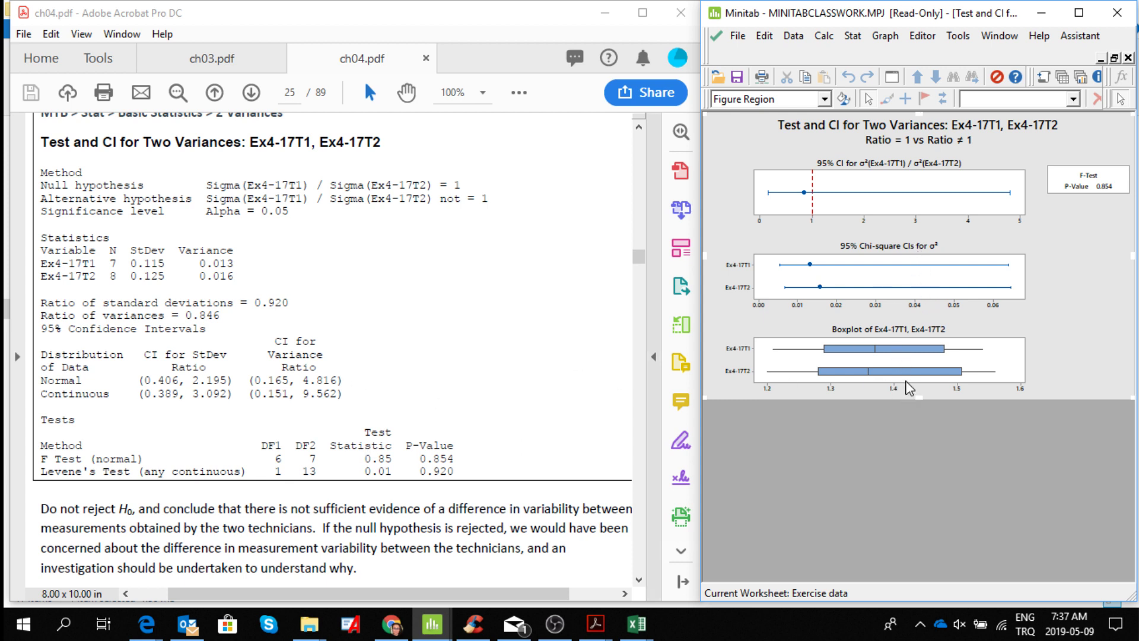
Step: Read the part (d) conclusion and the solutions to parts (e), (f) and (g) of exercise 4.17 in ch04.pdf
mouse_move(906, 345)
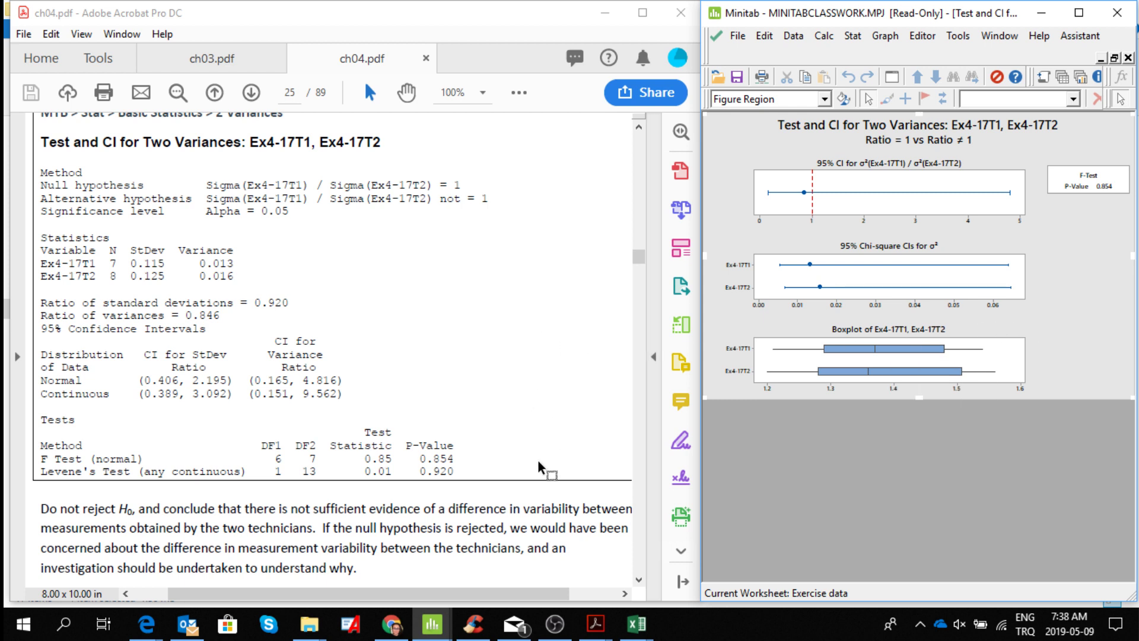
left_click(639, 580)
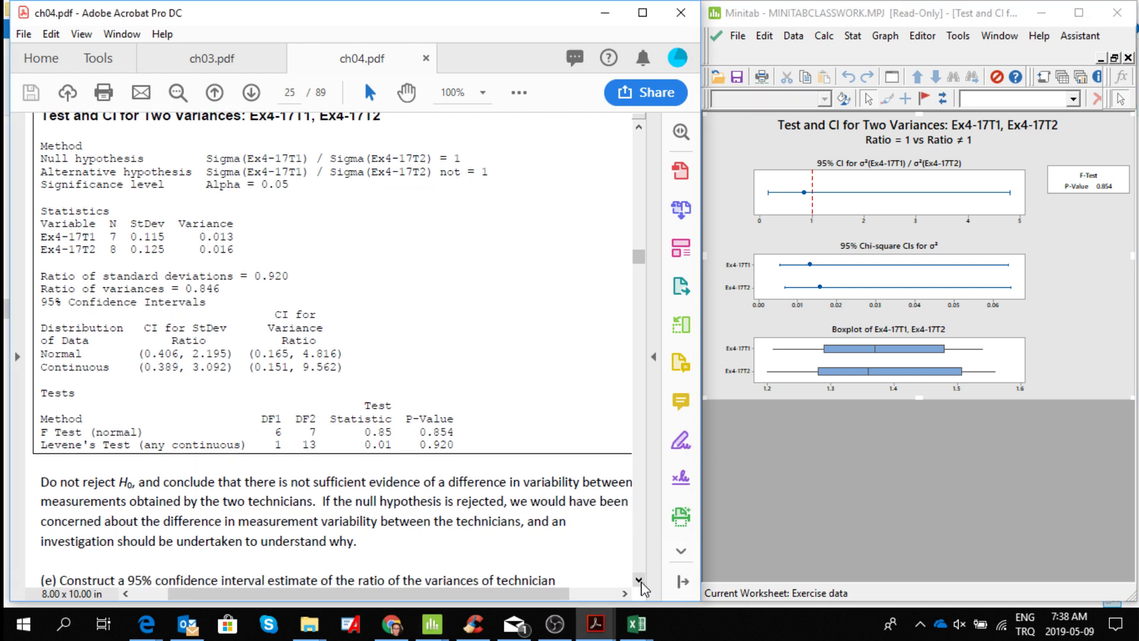
left_click(639, 581)
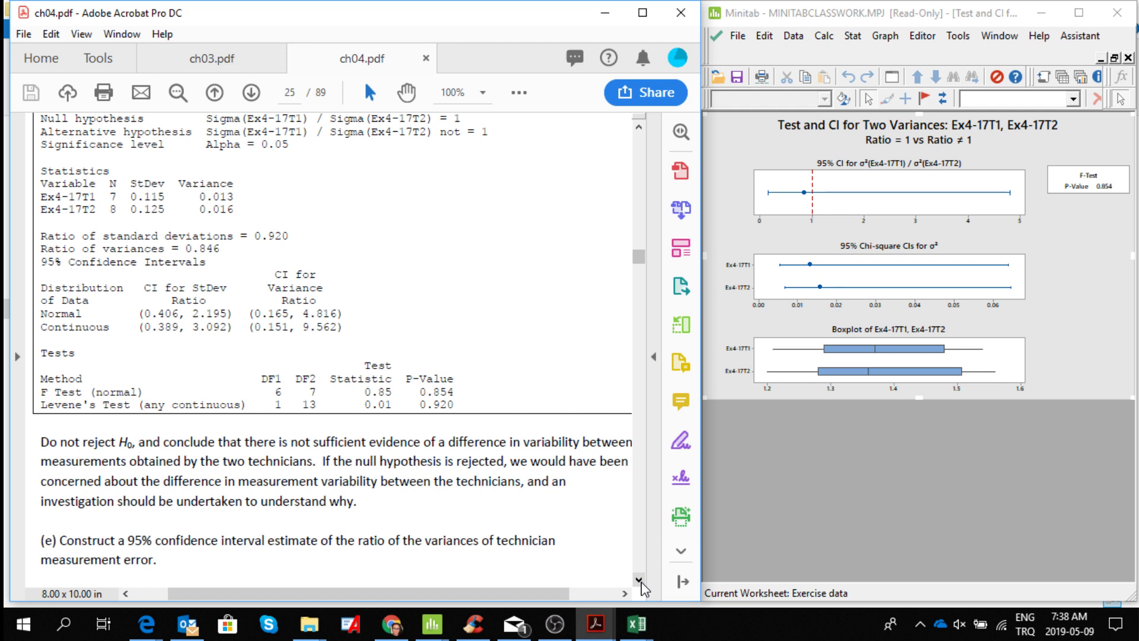
left_click(639, 580)
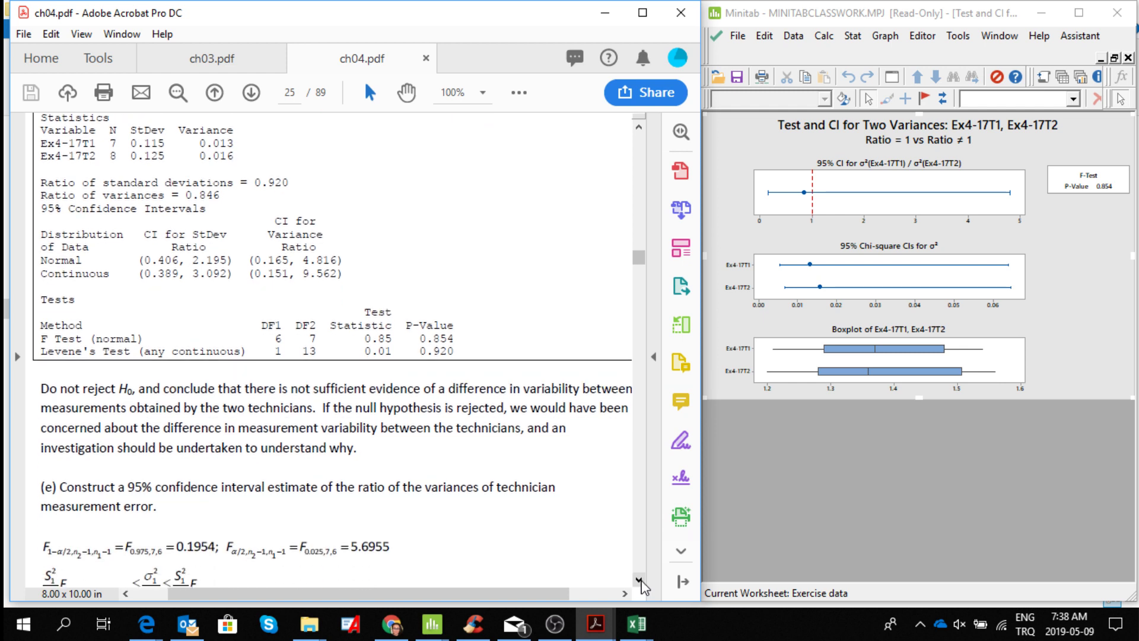
left_click(639, 580)
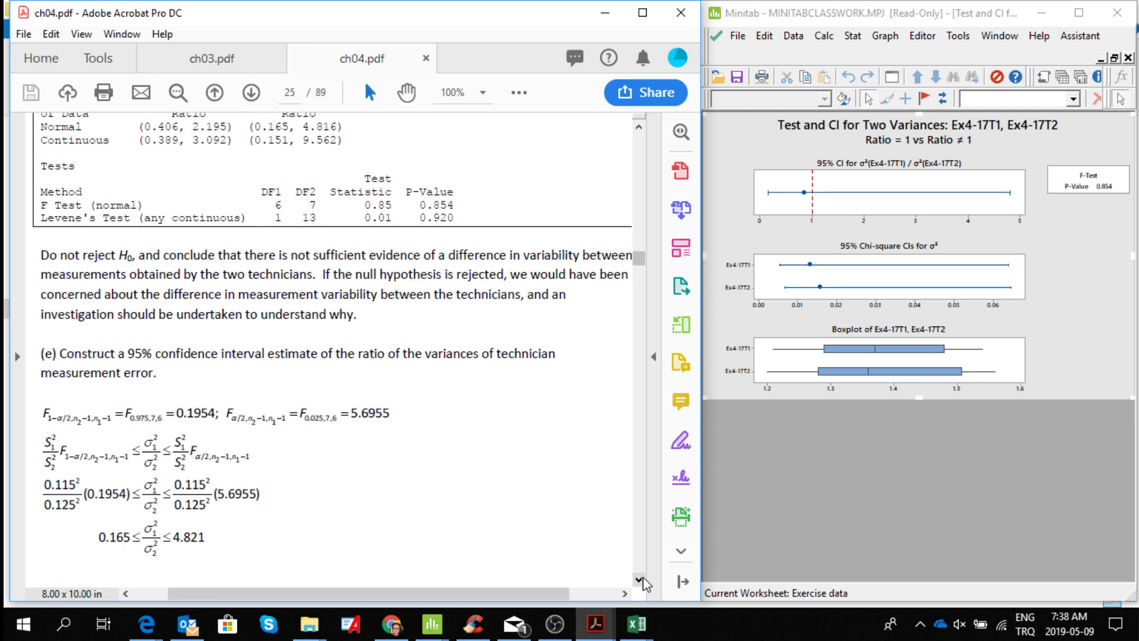
left_click(639, 580)
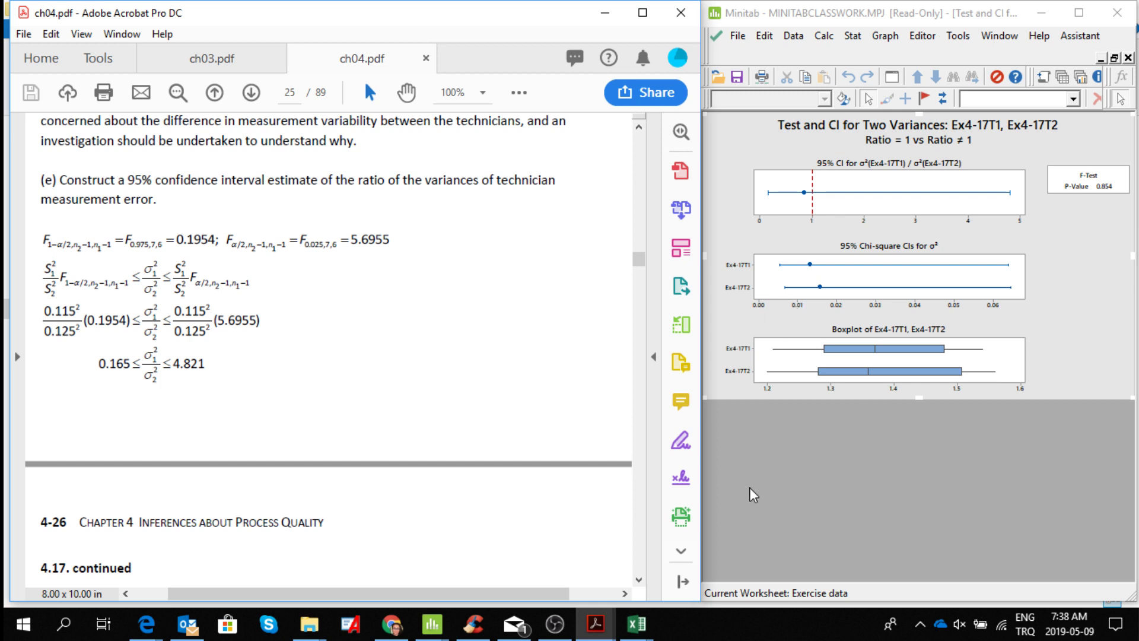
scroll(644, 551, "down", 5)
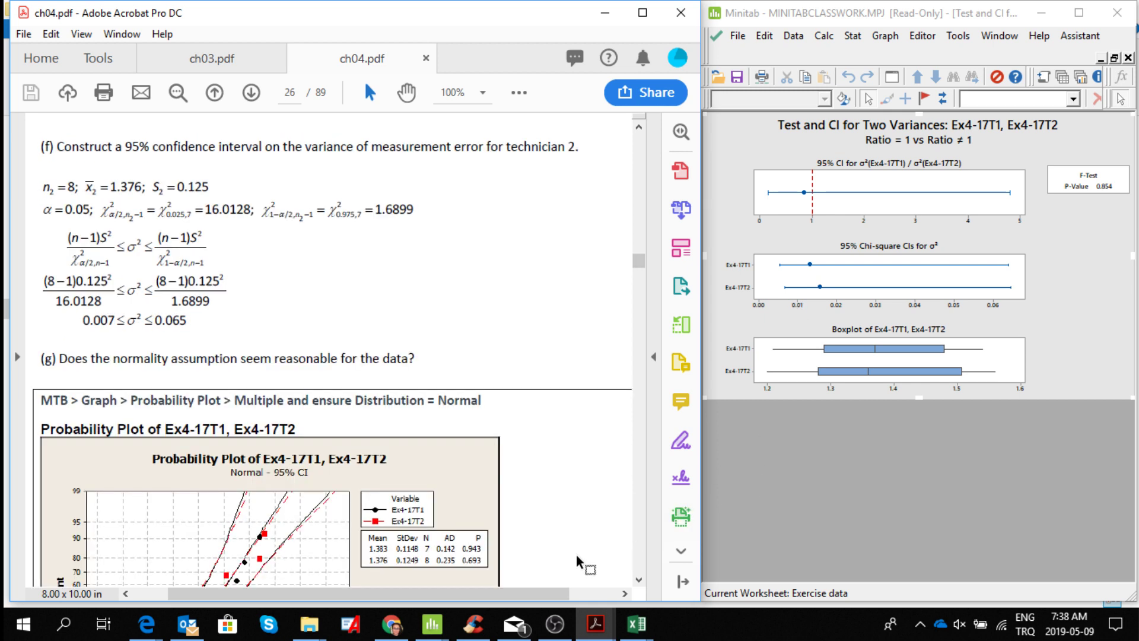
left_click(555, 624)
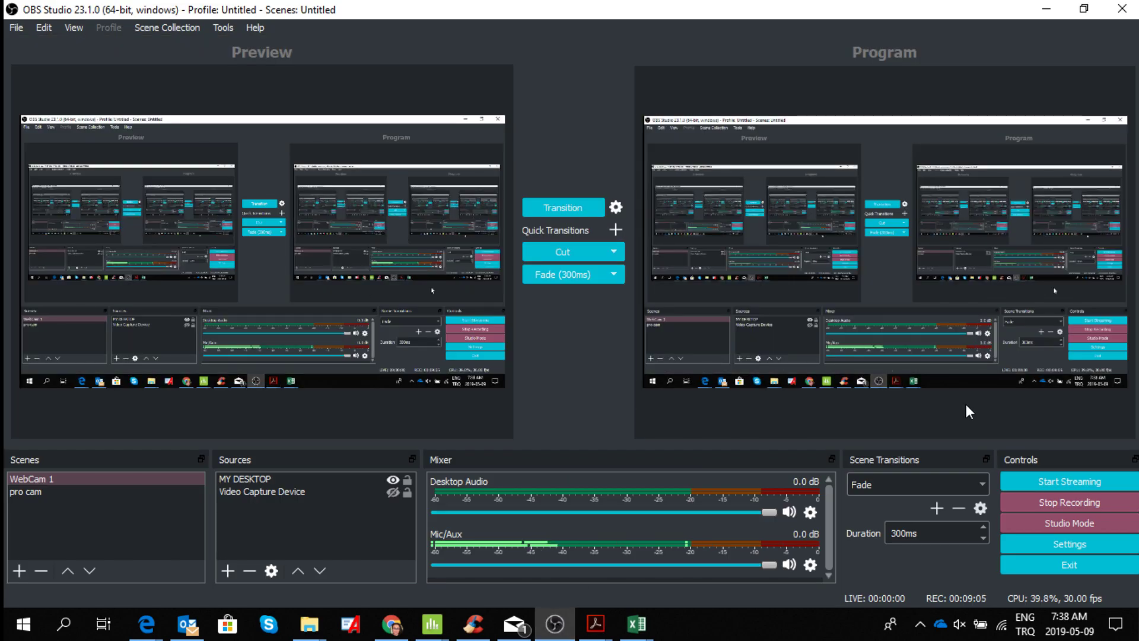